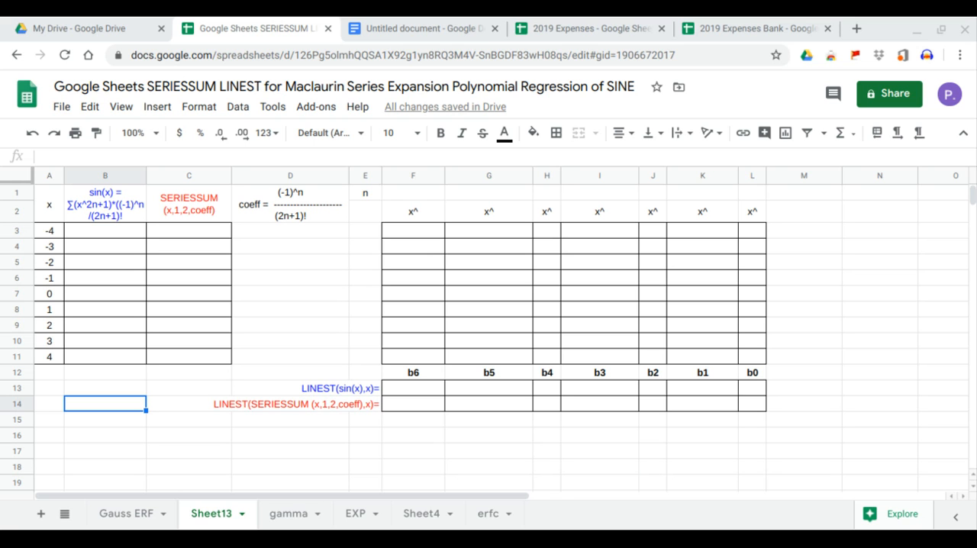
Fill the sin(x) column from B3 with an array formula taking the SIN of the x values in A3:A11.
left_click(119, 239)
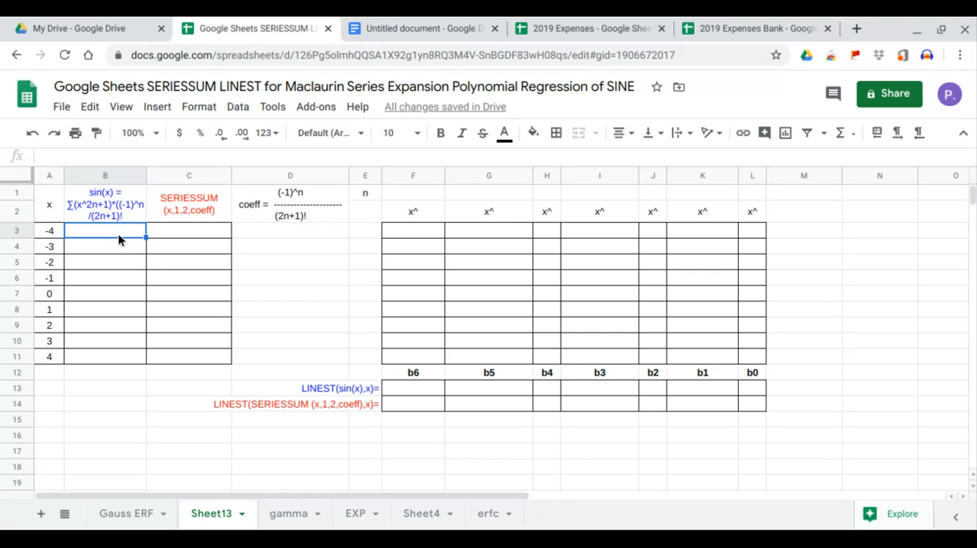
type("=ar")
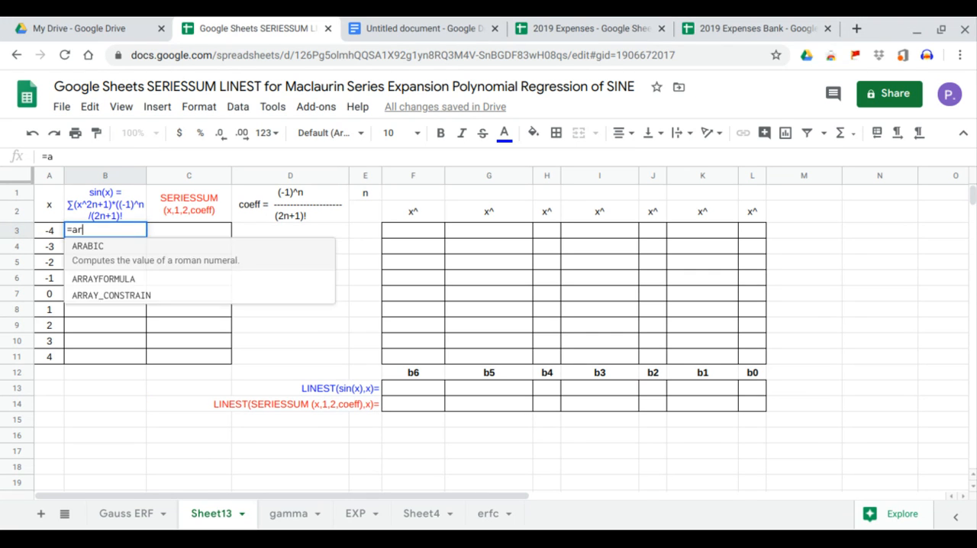
key("Tab")
type("sin")
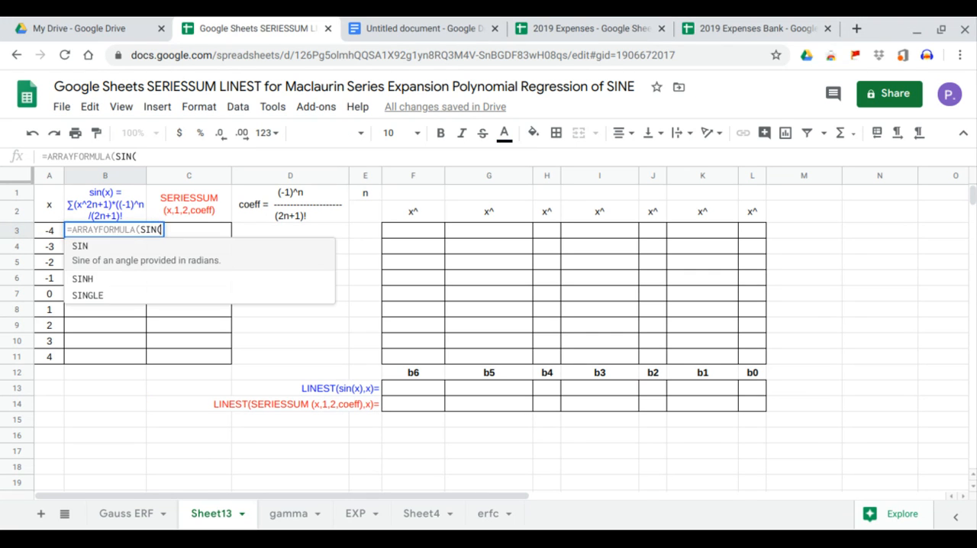
key("Tab")
left_click_drag(46, 233, 50, 348)
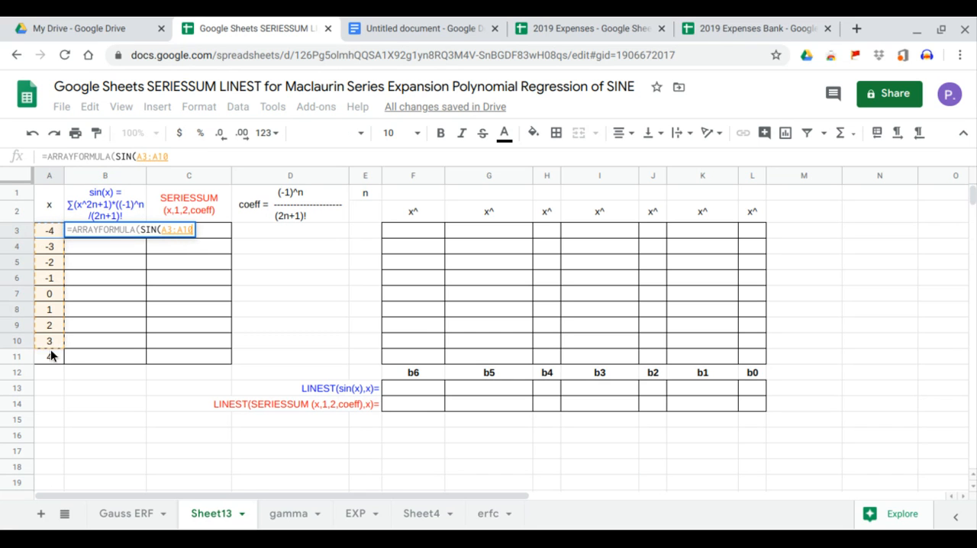
key("Return")
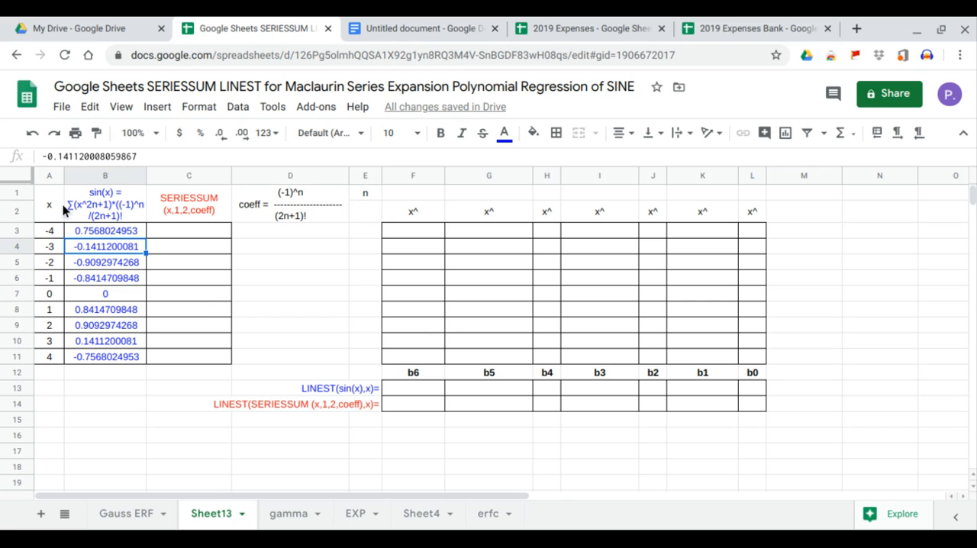
Insert a chart of sin(x) against x from the range A1:B11, headers included.
left_click_drag(55, 211, 111, 350)
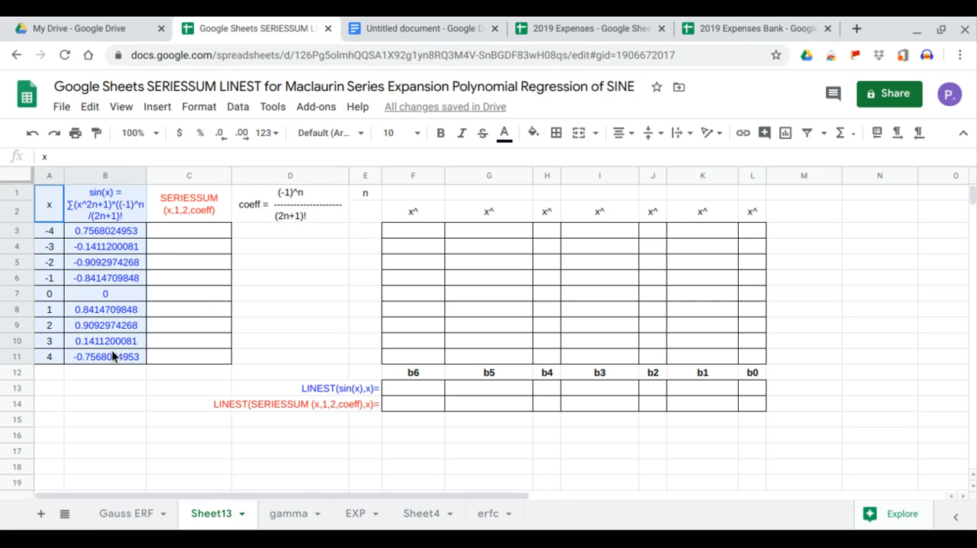
left_click(160, 113)
left_click(190, 315)
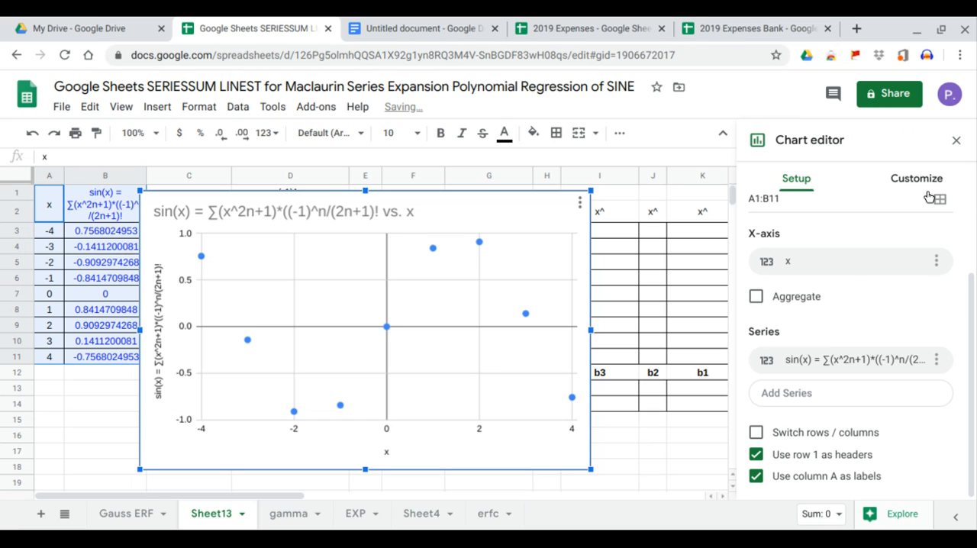
Add a trendline to the chart's sin(x) series and set its type to Polynomial.
left_click(916, 178)
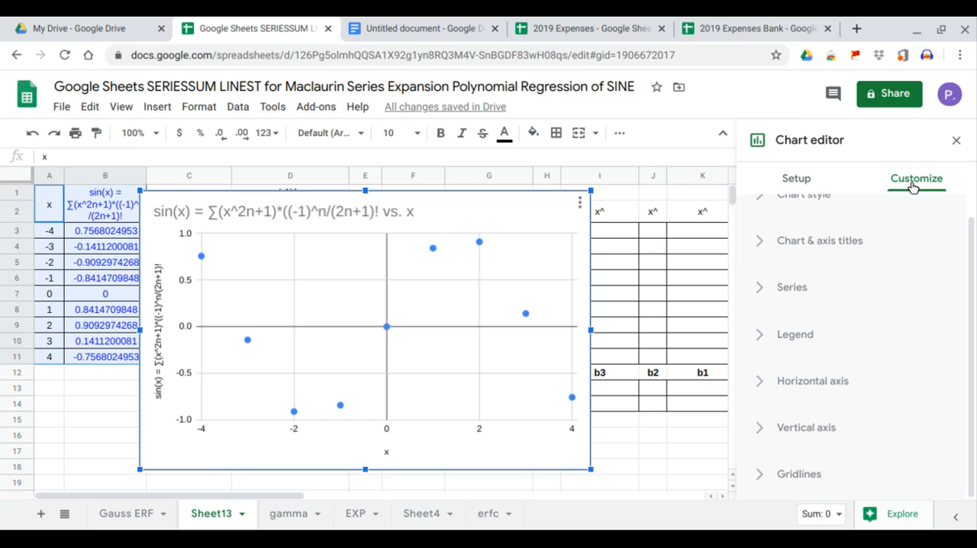
left_click(795, 299)
scroll(821, 385, "down", 3)
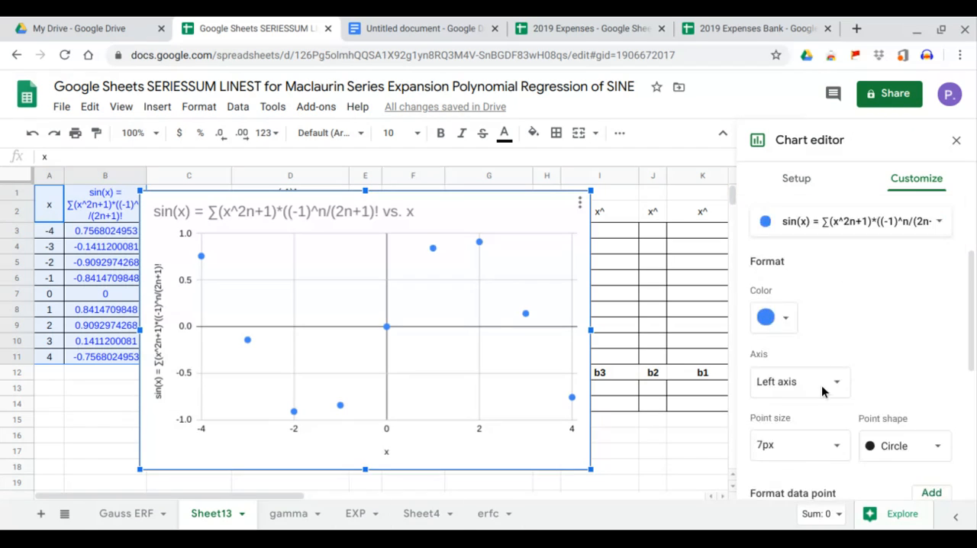
left_click(799, 493)
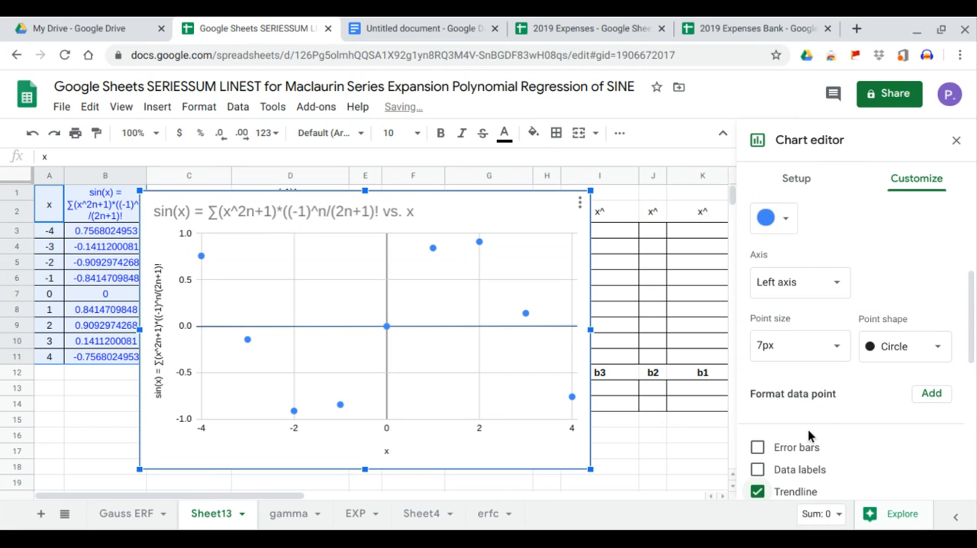
scroll(813, 415, "down", 2)
left_click(835, 400)
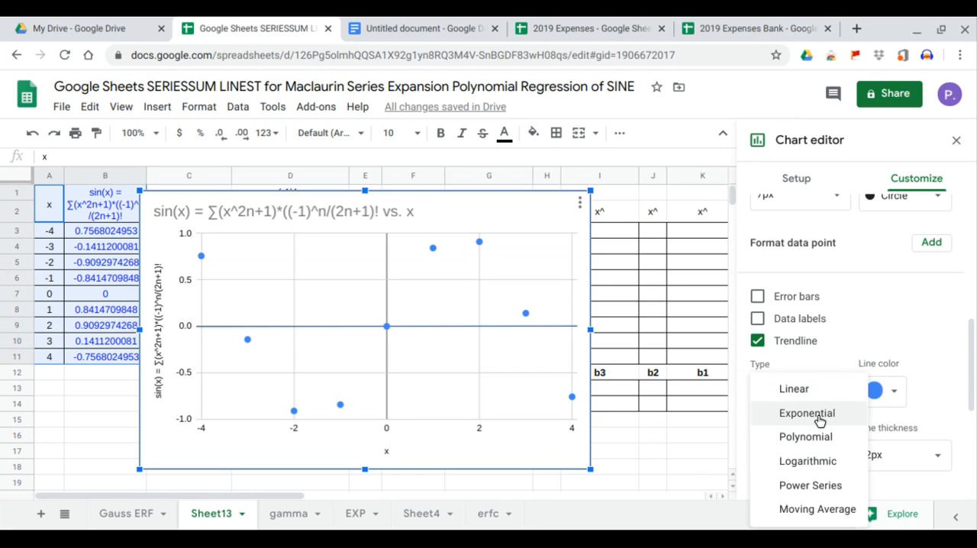
left_click(811, 435)
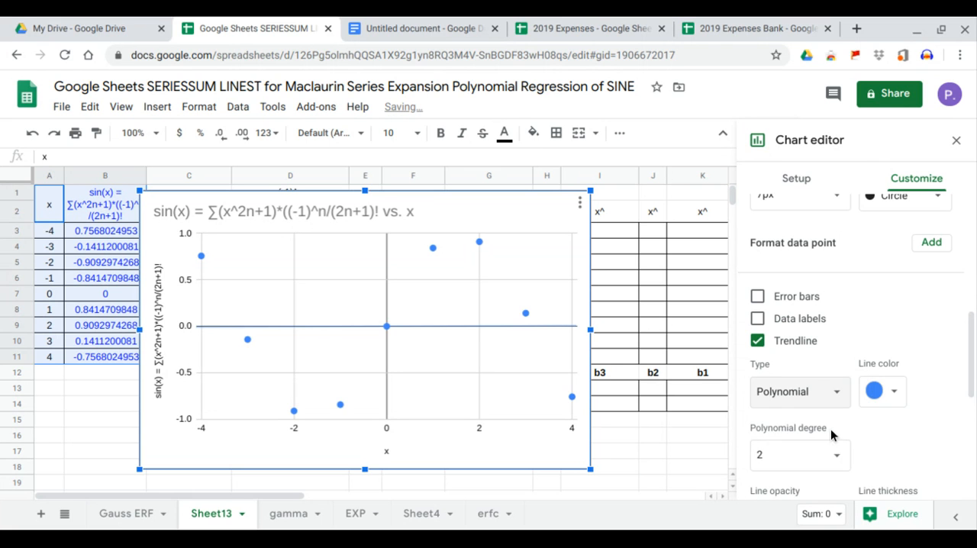
Label the trendline with its equation and show R².
scroll(827, 439, "down", 3)
left_click(838, 418)
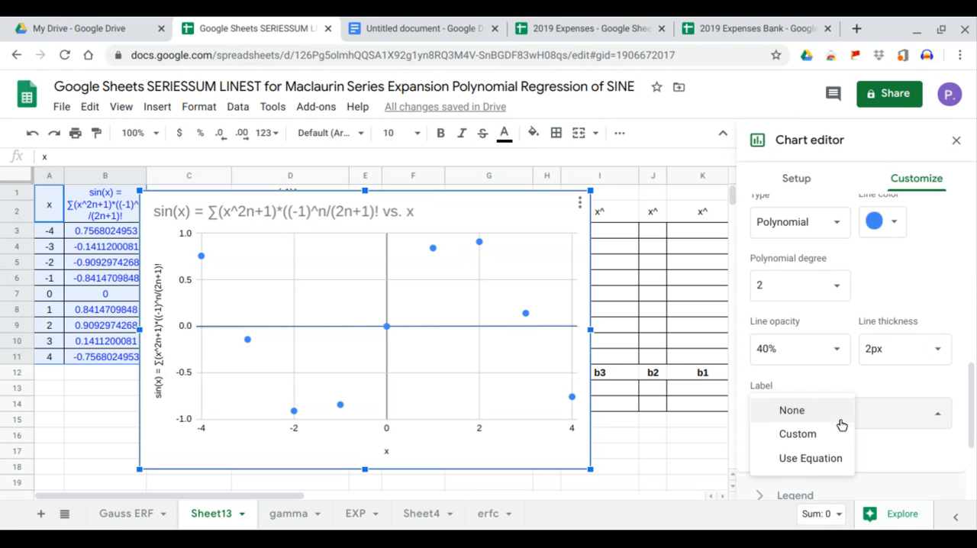
left_click(830, 459)
left_click(757, 448)
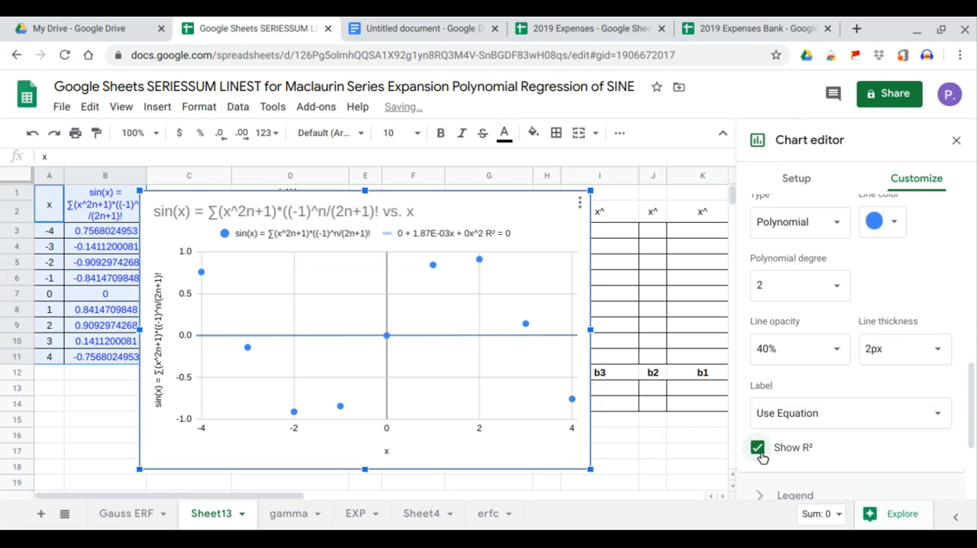
Raise the trendline's polynomial degree through 3 and 4 to 6.
left_click(837, 294)
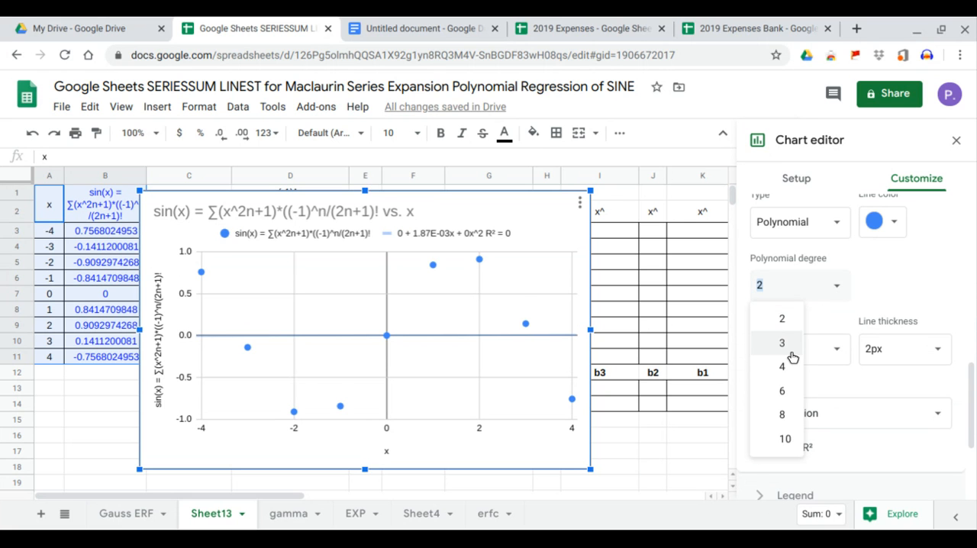
left_click(783, 343)
left_click(839, 293)
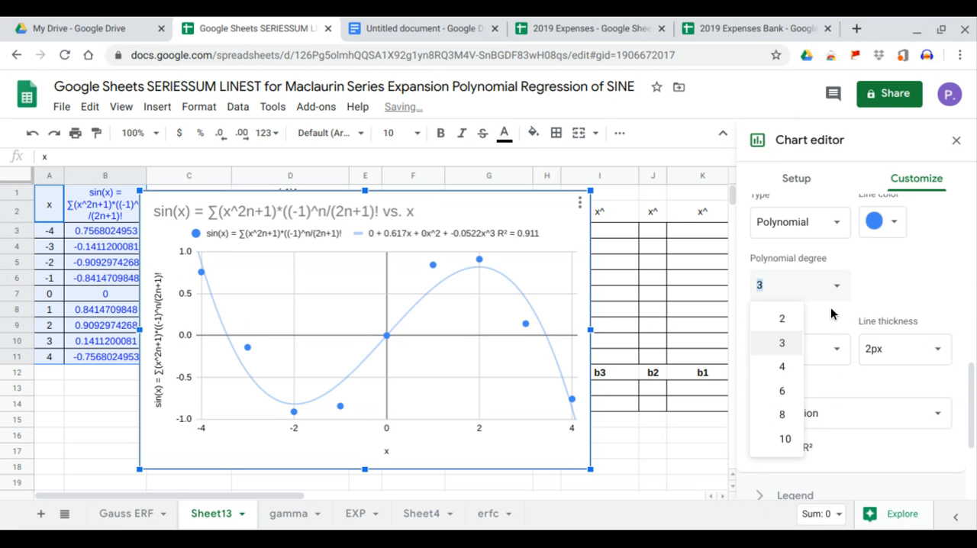
left_click(797, 367)
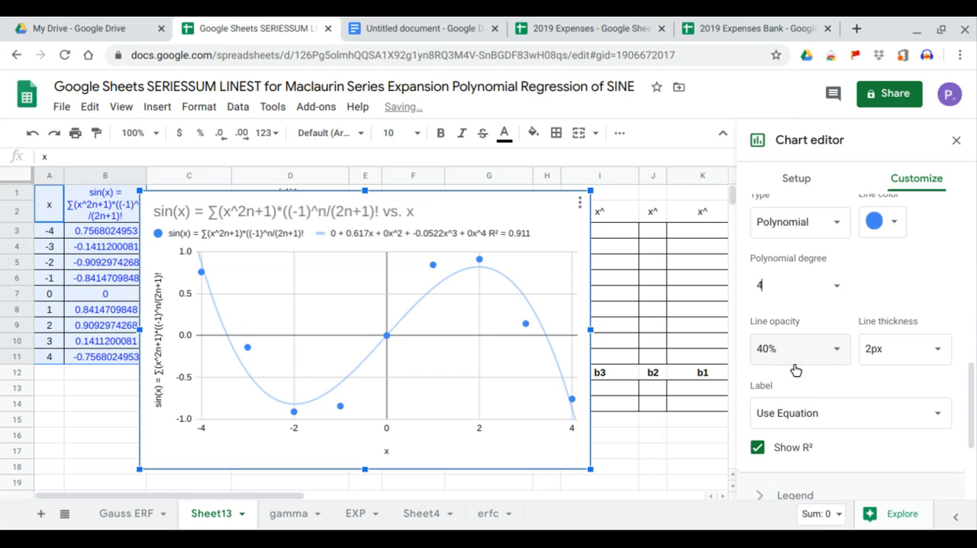
left_click(836, 292)
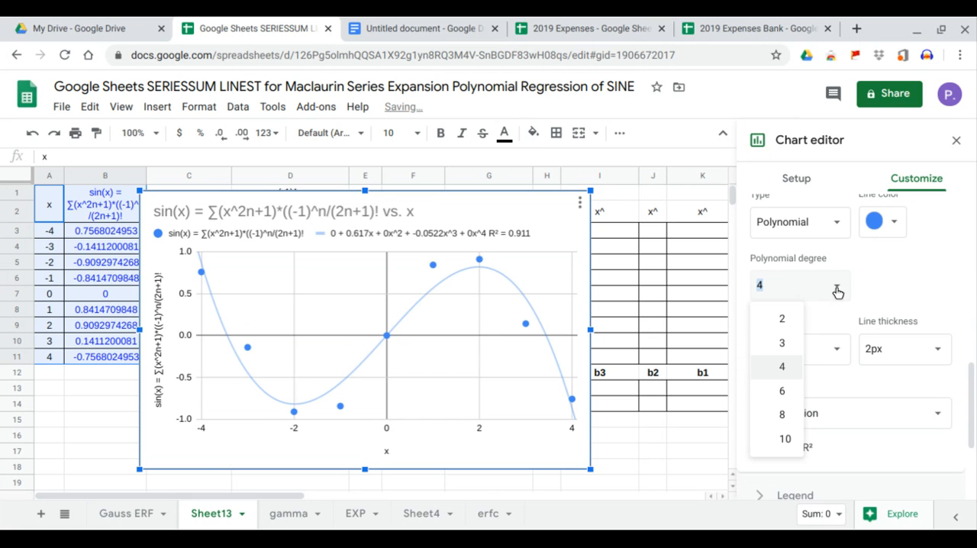
left_click(786, 390)
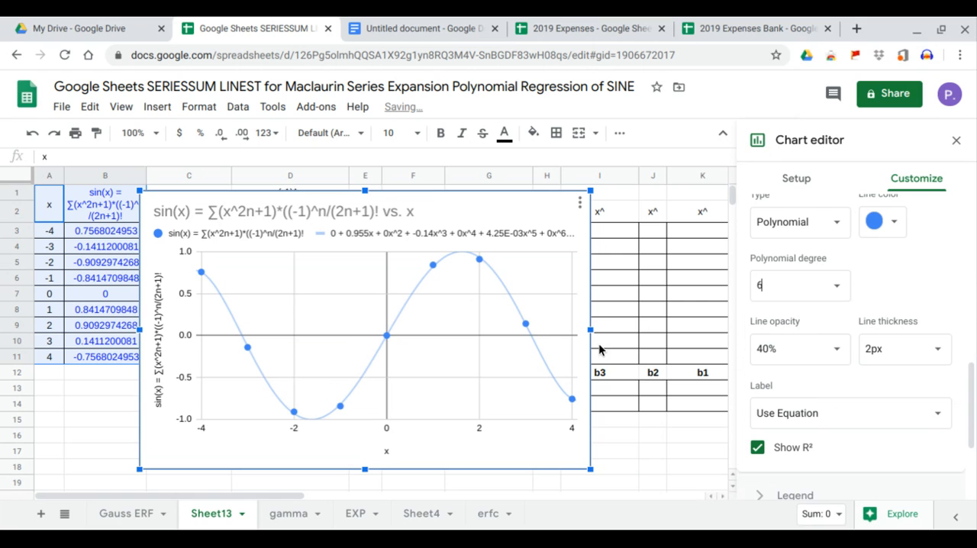
Widen the chart so the full trendline equation and R² fit in its legend, and close the chart editor.
left_click_drag(594, 334, 674, 338)
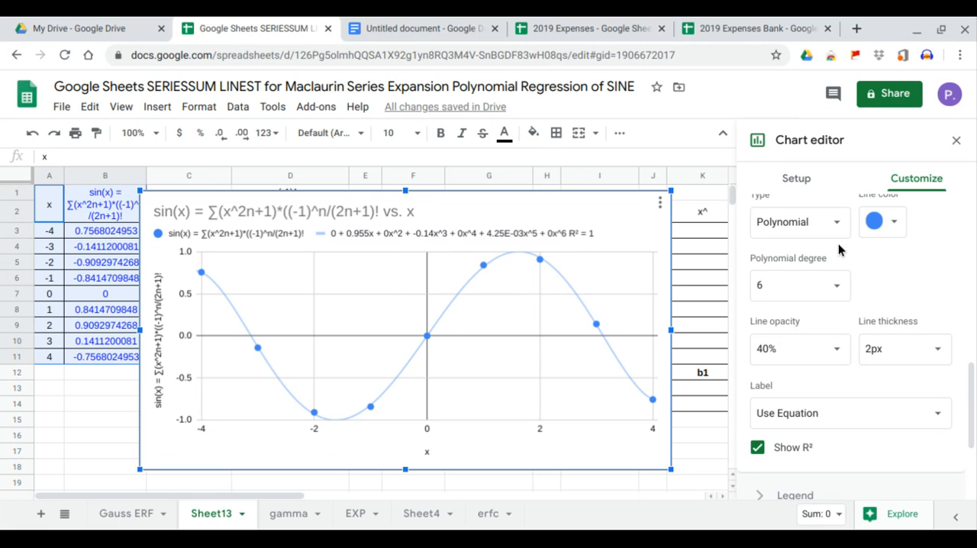
left_click(950, 144)
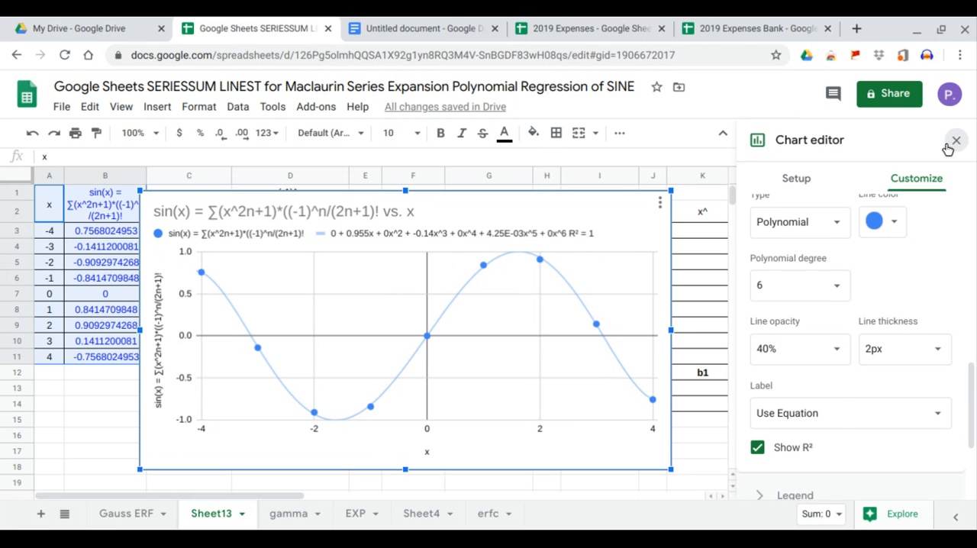
Move the chart clear of columns A to E, so that it starts within column F beside the n column.
left_click(551, 220)
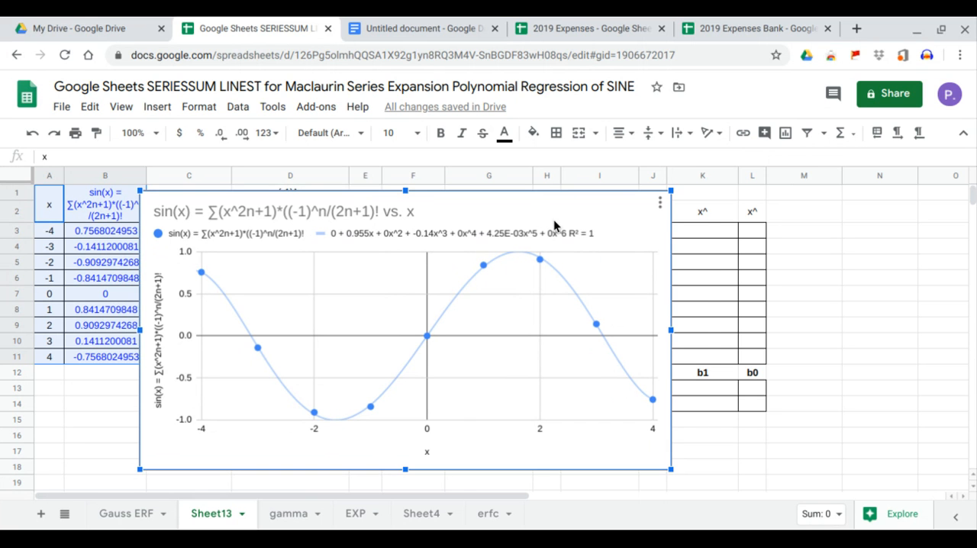
left_click_drag(553, 219, 732, 372)
scroll(623, 340, "down", 2)
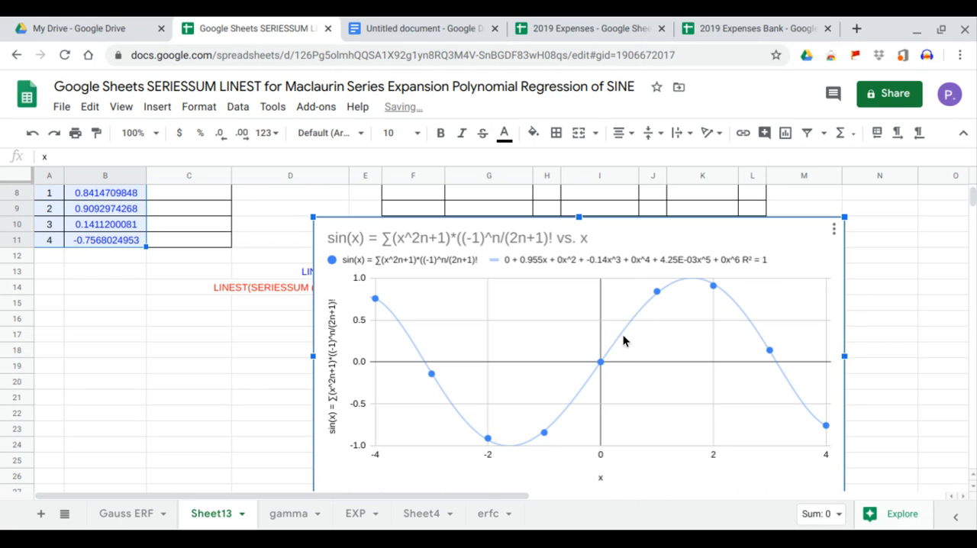
left_click_drag(623, 340, 471, 229)
scroll(571, 297, "up", 2)
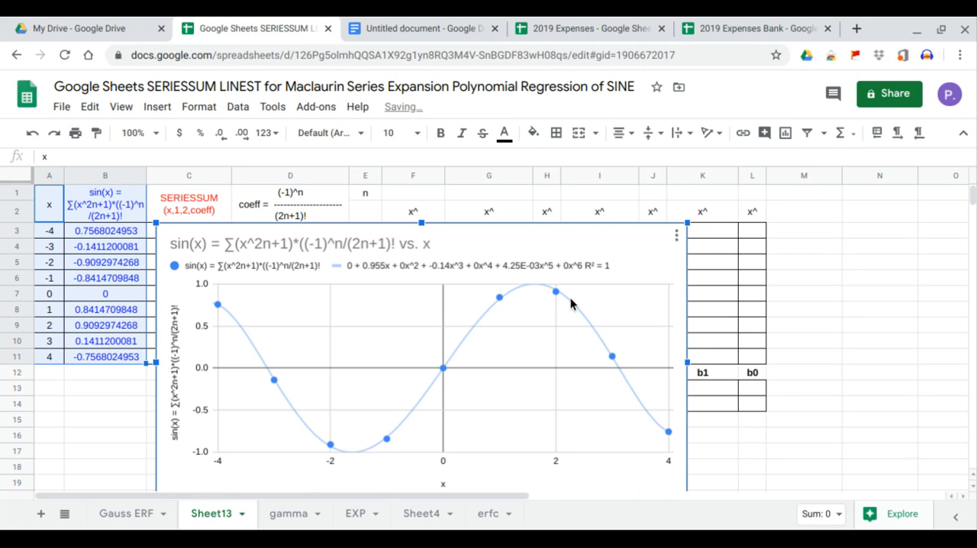
left_click_drag(506, 266, 745, 222)
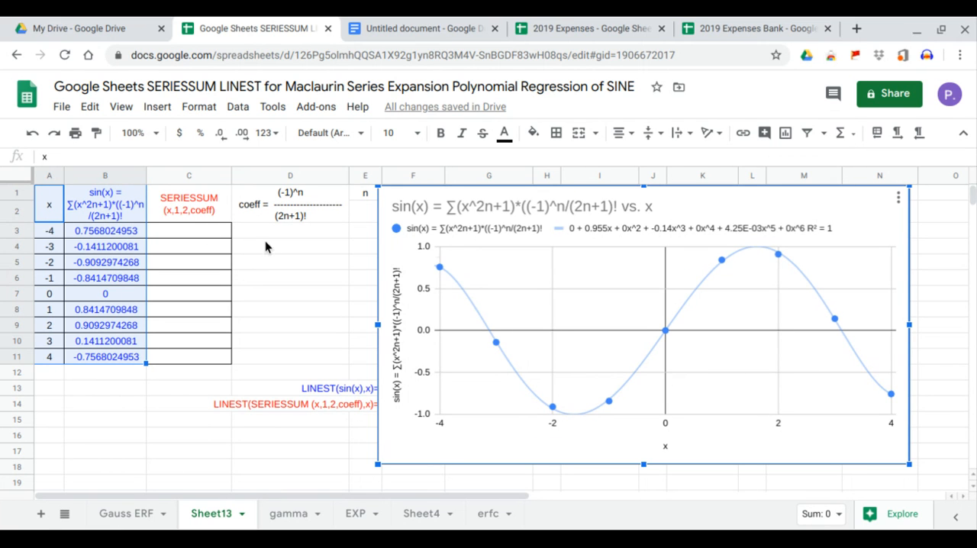
left_click_drag(473, 237, 499, 243)
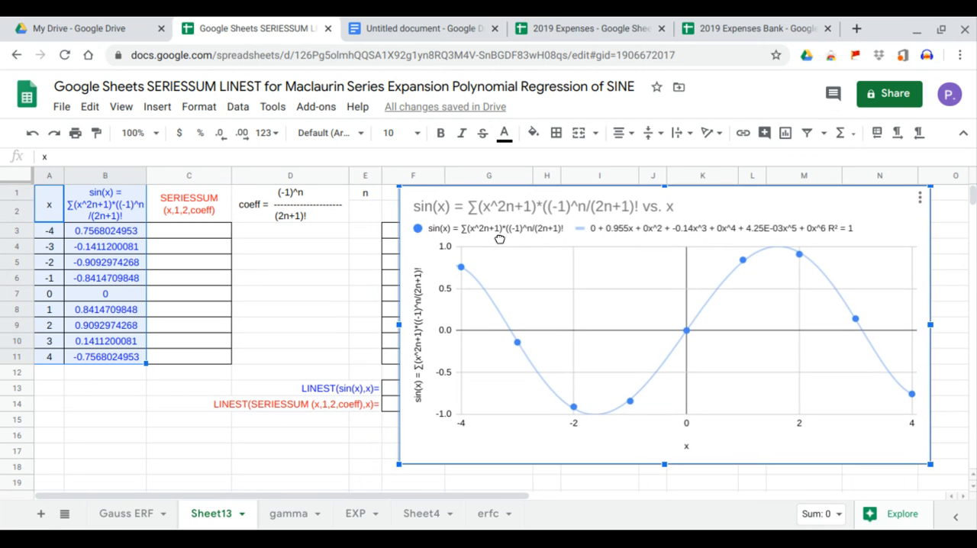
Fill the n column in E3:E11 with the sequence 0 to 8.
left_click(189, 216)
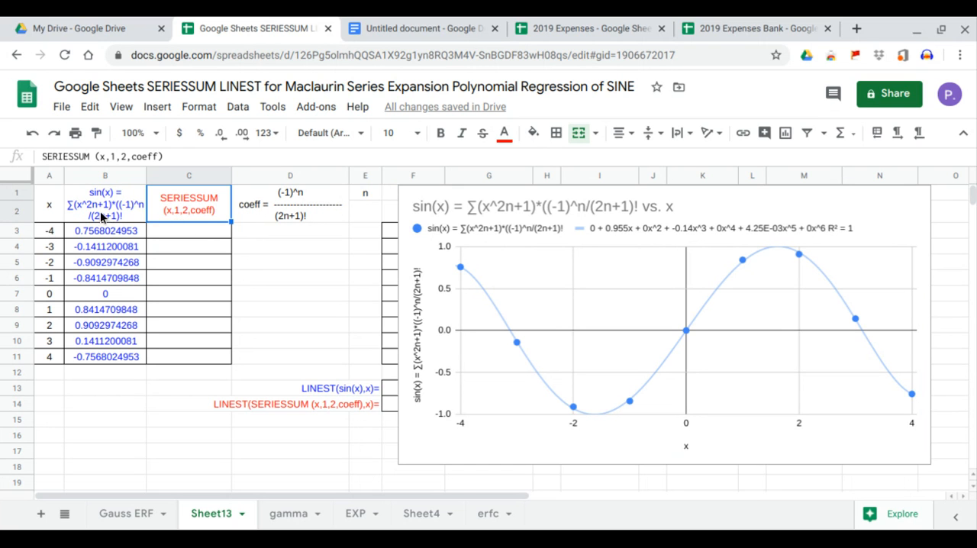
left_click(362, 237)
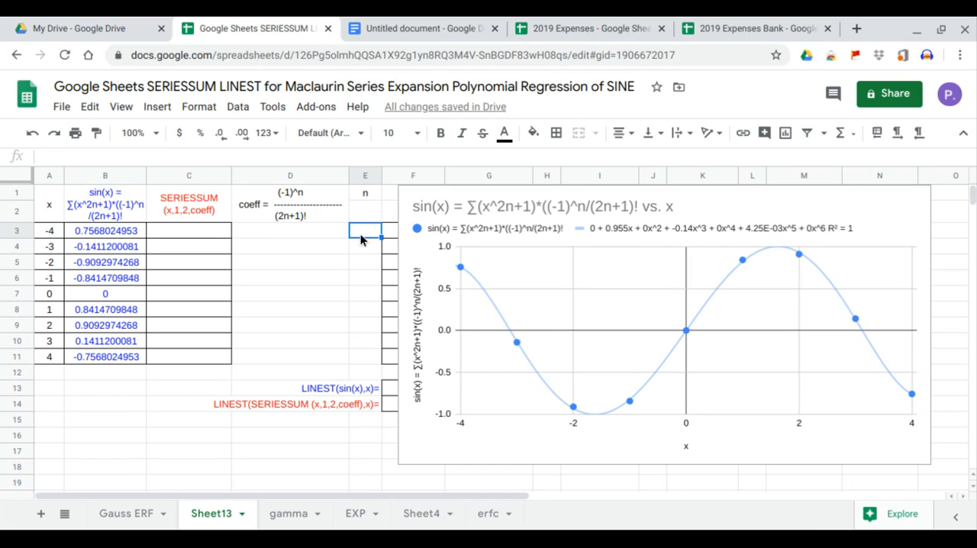
type("0")
key("Return")
type("1")
key("Return")
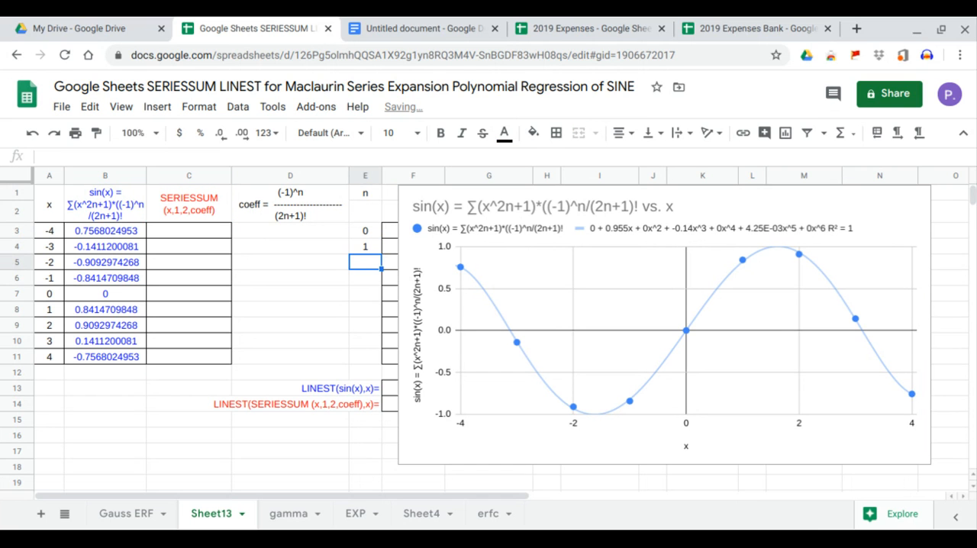
type("2")
key("Return")
left_click_drag(365, 235, 382, 361)
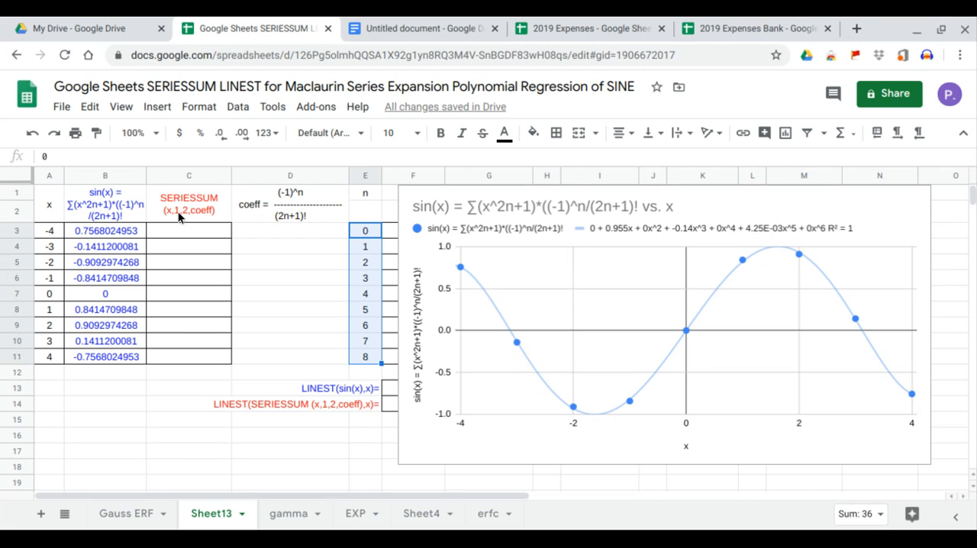
Enter the coefficient numerator in D3 as =ARRAYFORMULA(-1^E3:E11), using the n values.
left_click(307, 236)
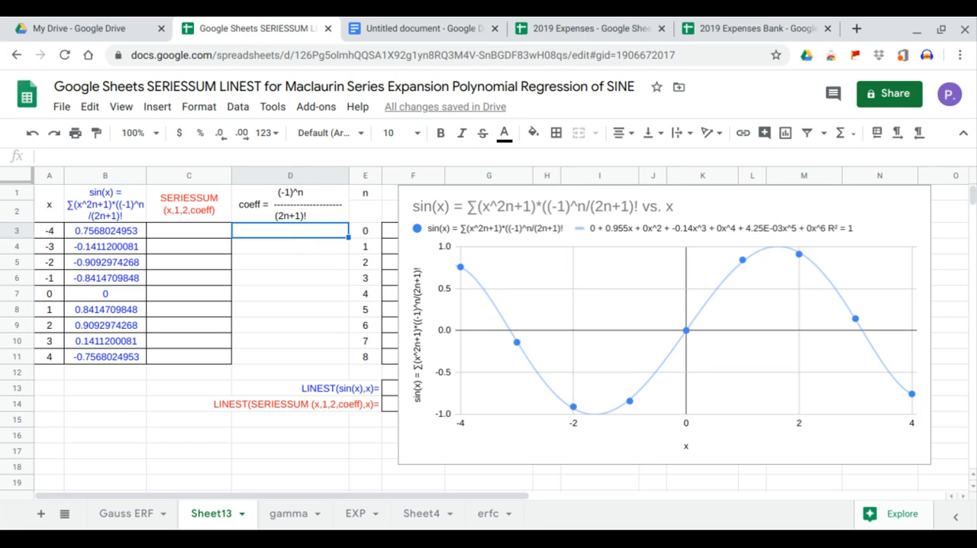
type("=")
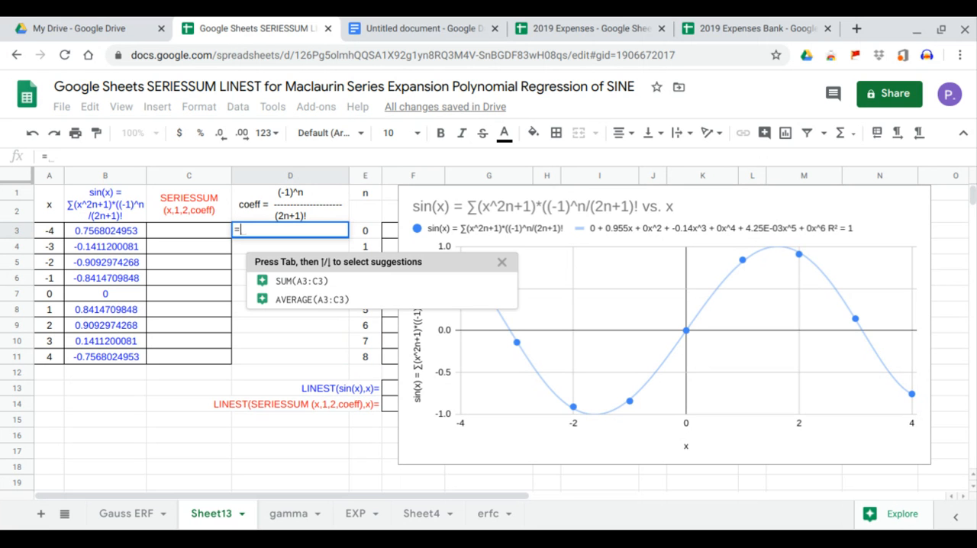
type("arr")
key("Tab")
type("-")
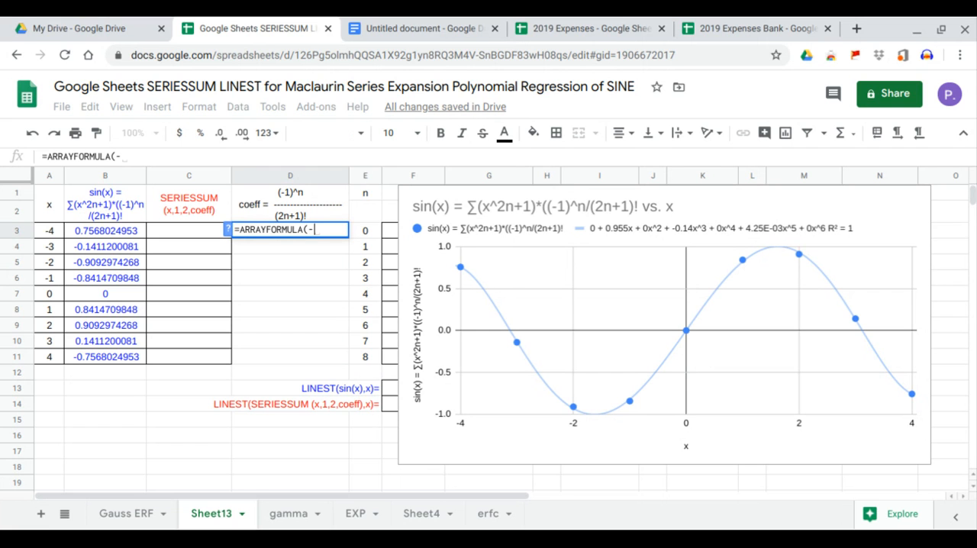
type("1^")
left_click_drag(364, 356, 369, 238)
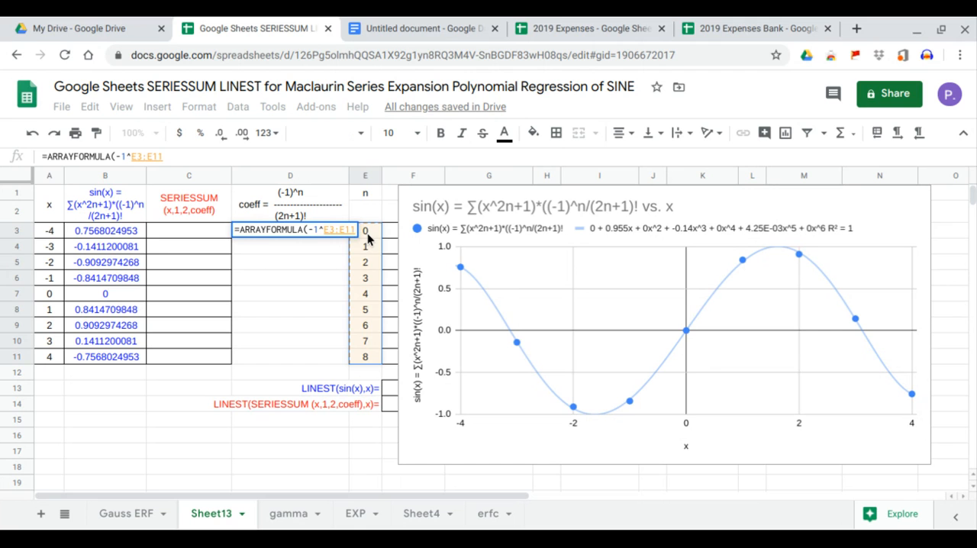
key("Return")
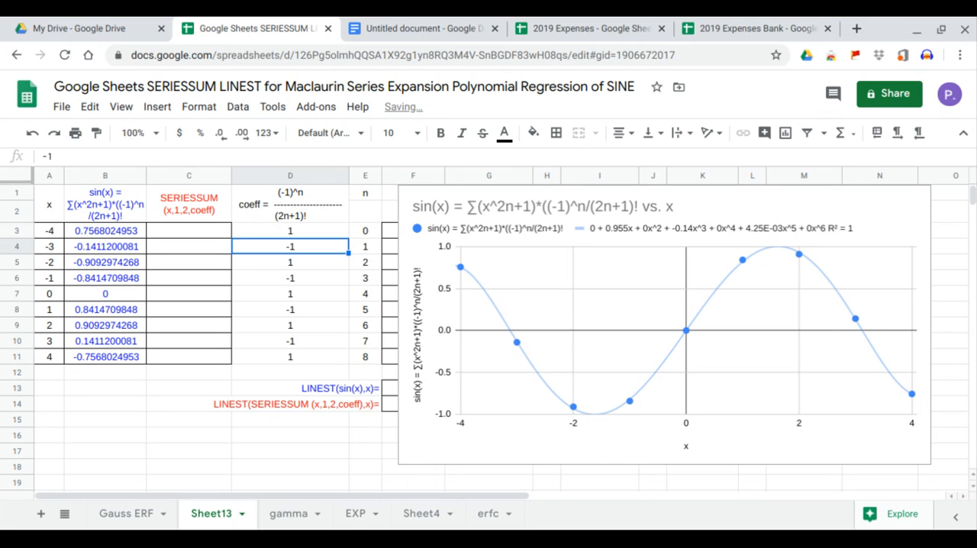
Extend the coefficient formula in D3 with the denominator /FACT(2*E3:E11+1), using the n values.
left_click(306, 236)
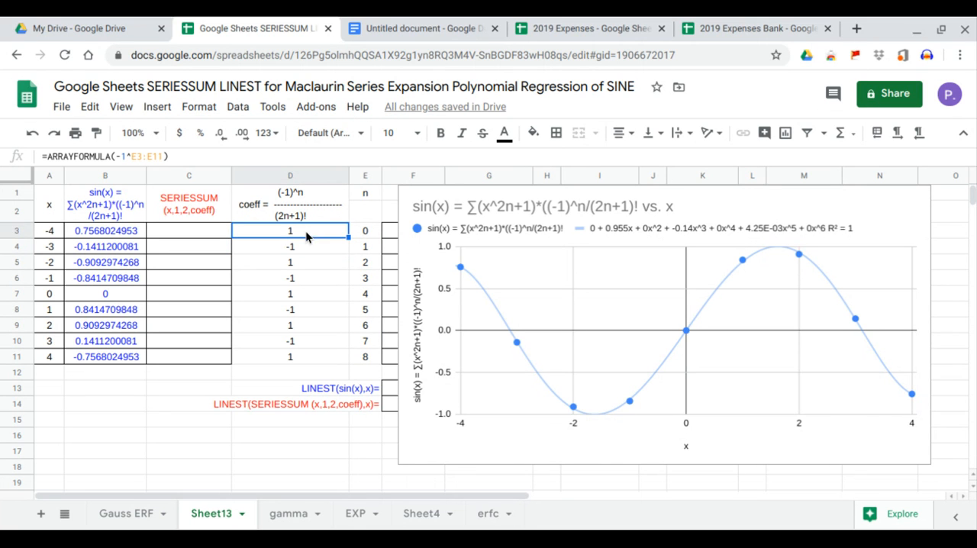
left_click(198, 156)
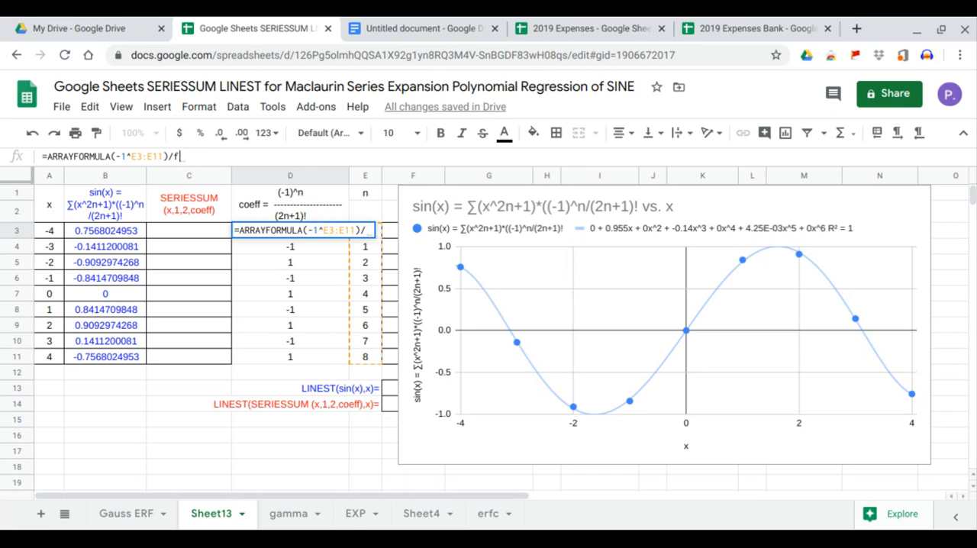
type("/fa")
key("Tab")
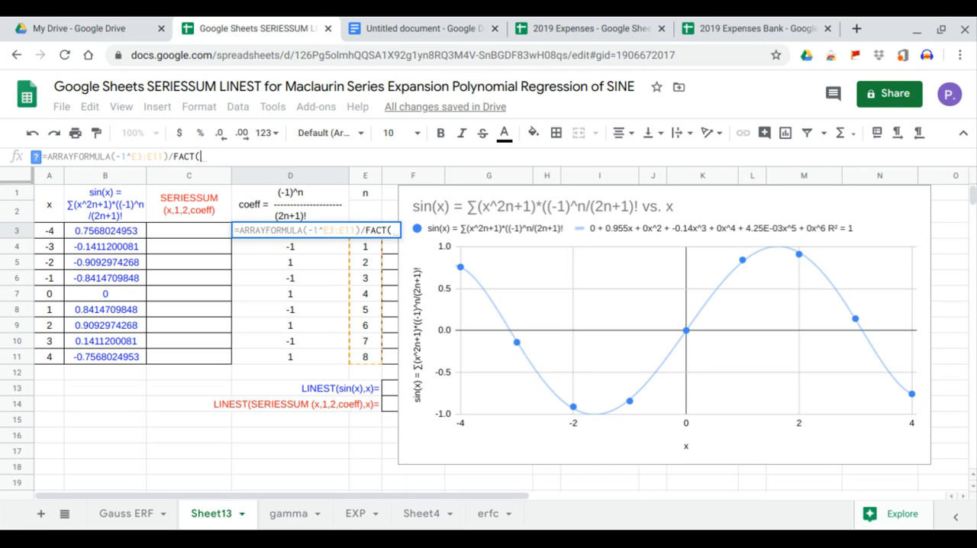
type("2*")
left_click_drag(362, 355, 364, 309)
left_click_drag(363, 262, 366, 231)
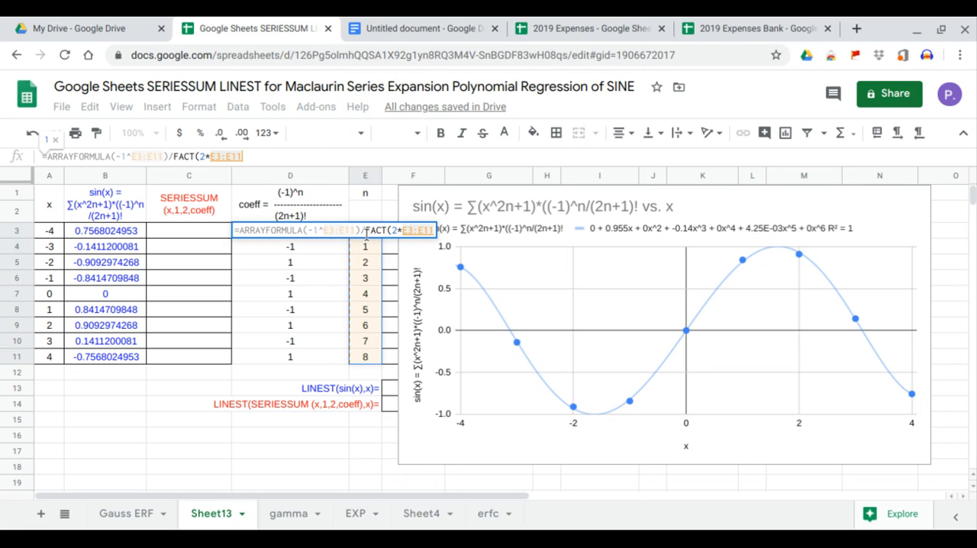
type("+1")
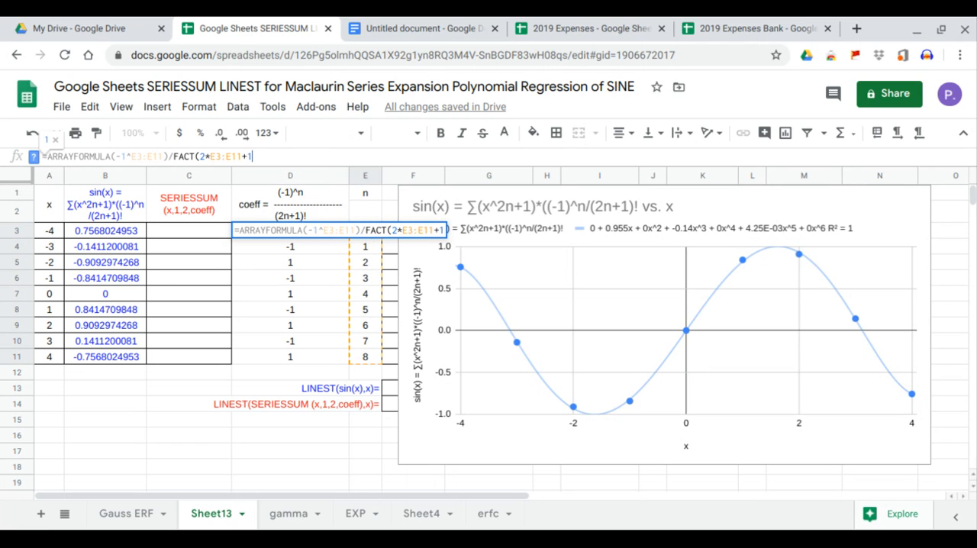
type(")")
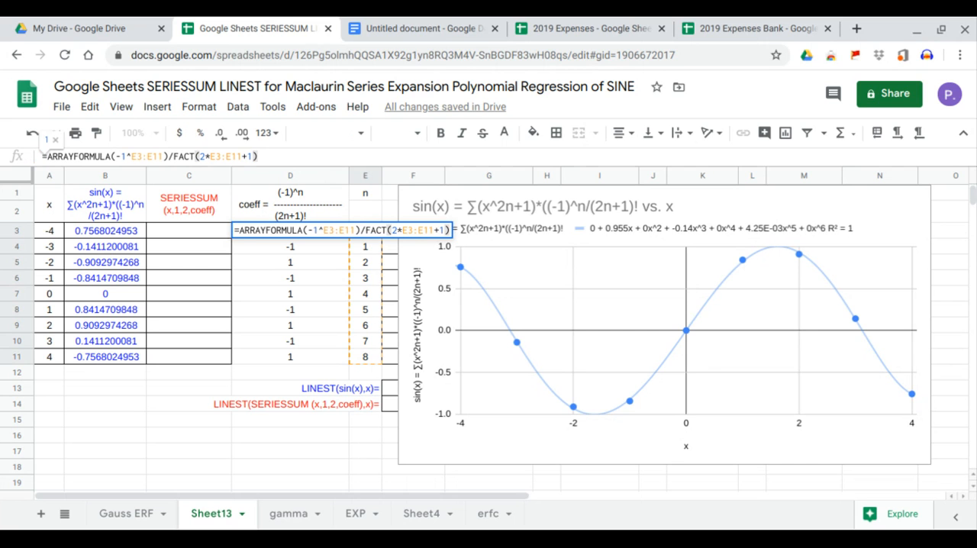
Balance the parentheses so D3 holds =ARRAYFORMULA((-1^E3:E11)/FACT(2*E3:E11+1)), and commit the formula.
left_click(111, 156)
type("(")
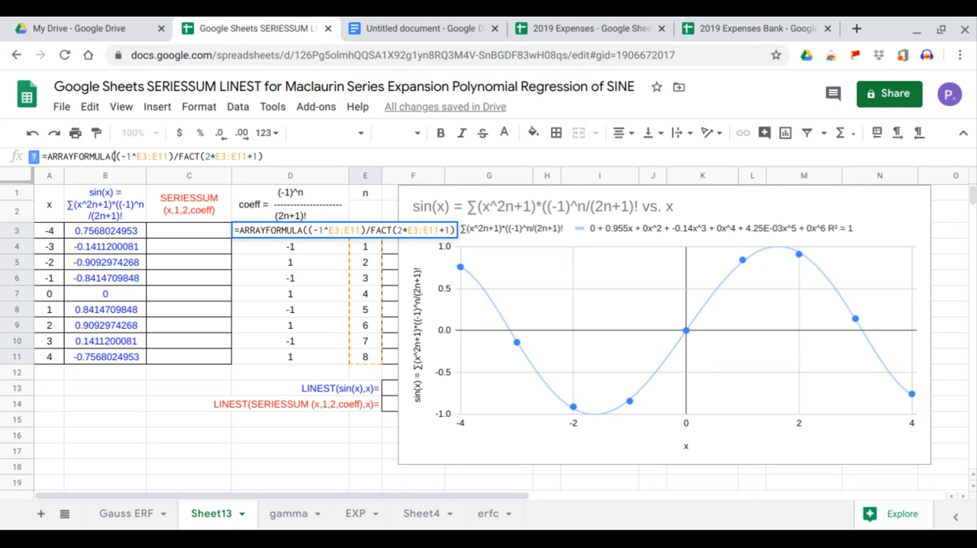
left_click(294, 156)
type(")")
key("Return")
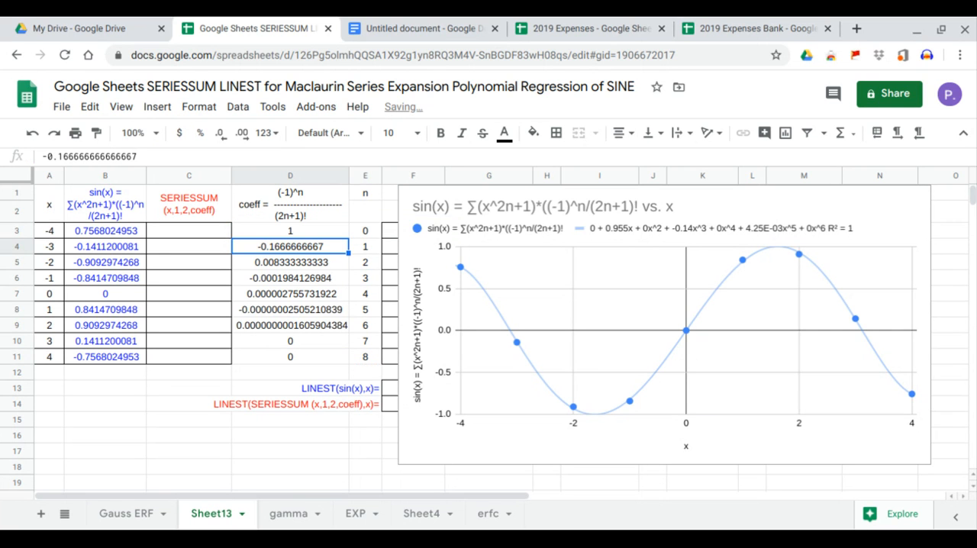
Enter =ARRAYFORMULA(SERIESSUM(A3:A11,1,2,D3:D11)) in C3 and compare the SERIESSUM values with the sin(x) column.
left_click(198, 232)
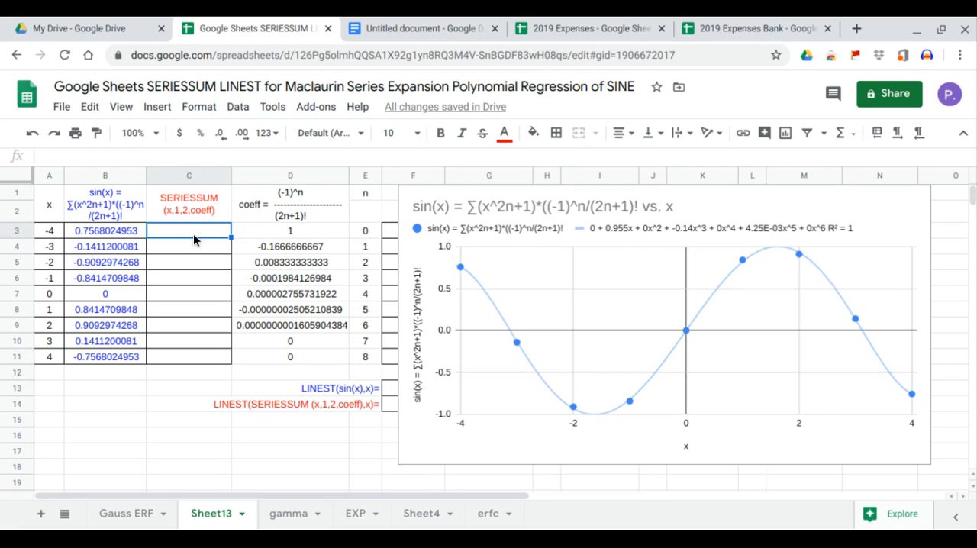
type("=arr")
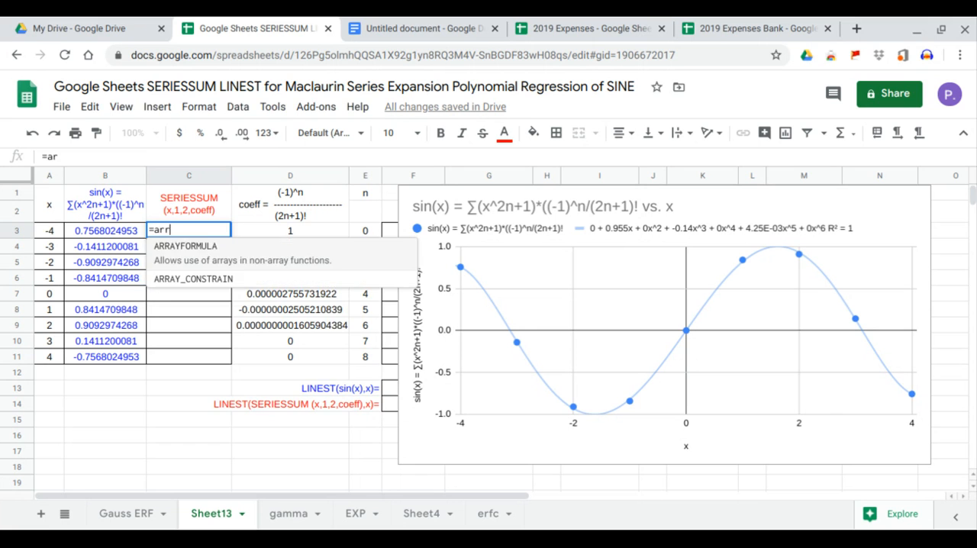
key("Tab")
type("se")
key("Tab")
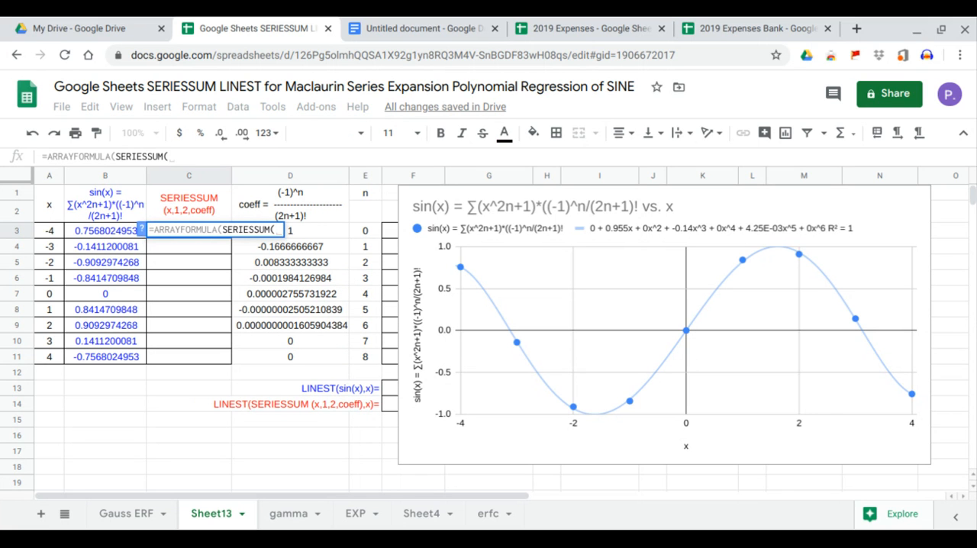
left_click_drag(49, 229, 48, 363)
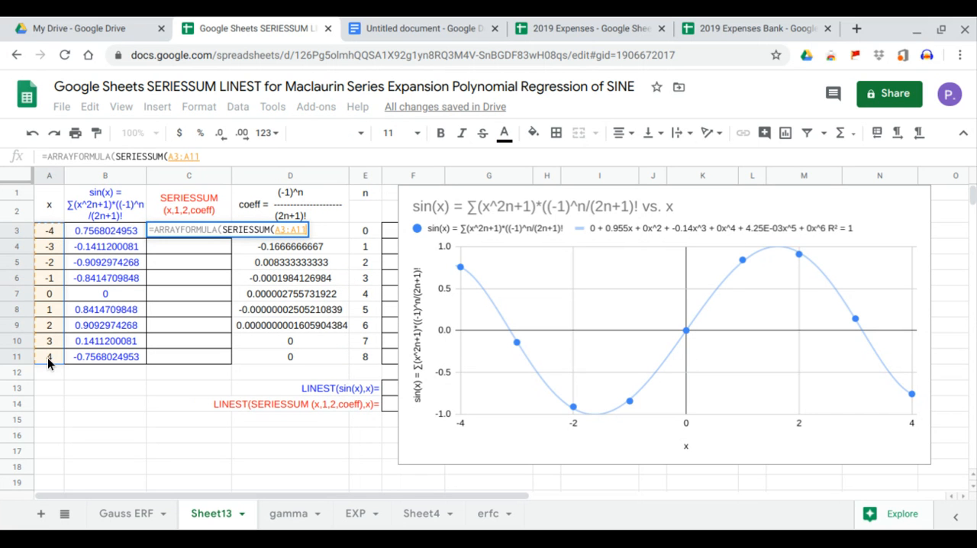
type(",")
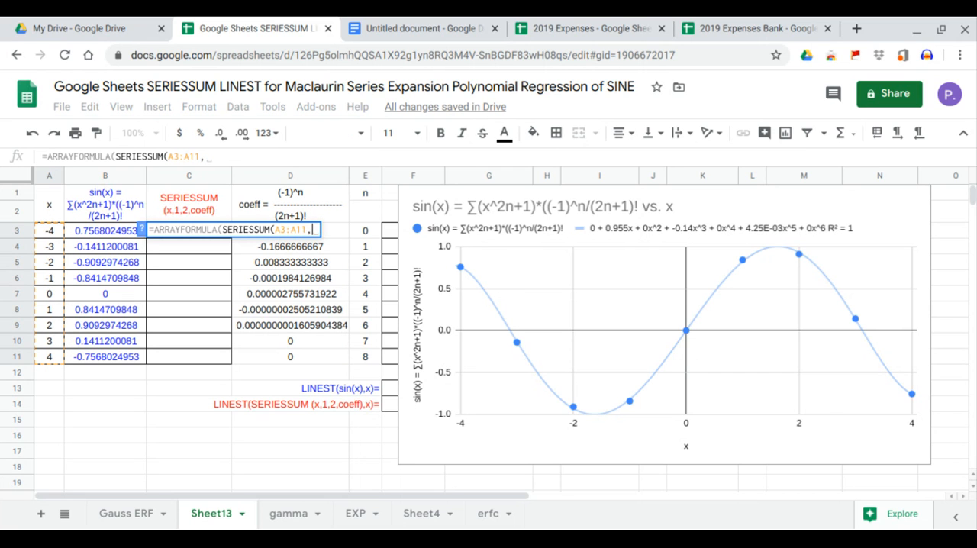
type("1,2,")
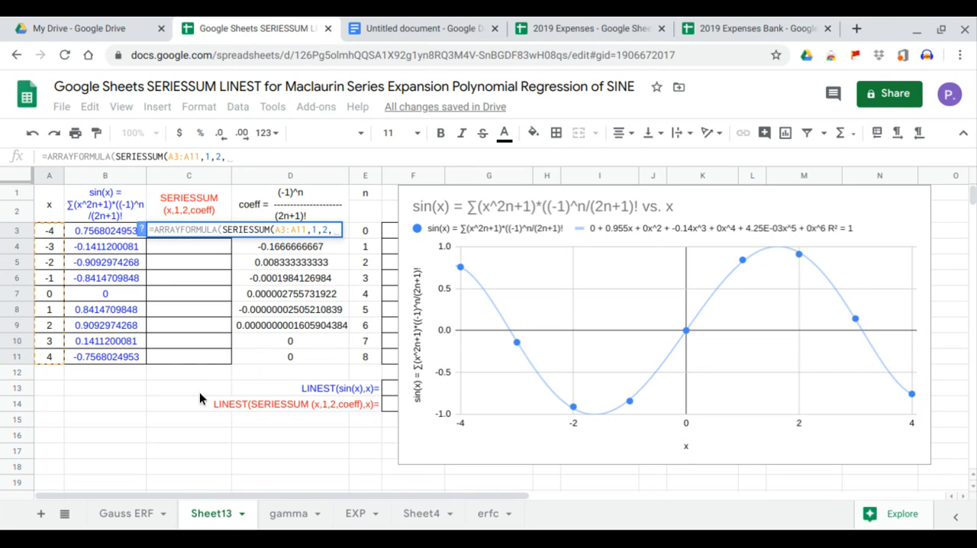
left_click_drag(309, 360, 319, 231)
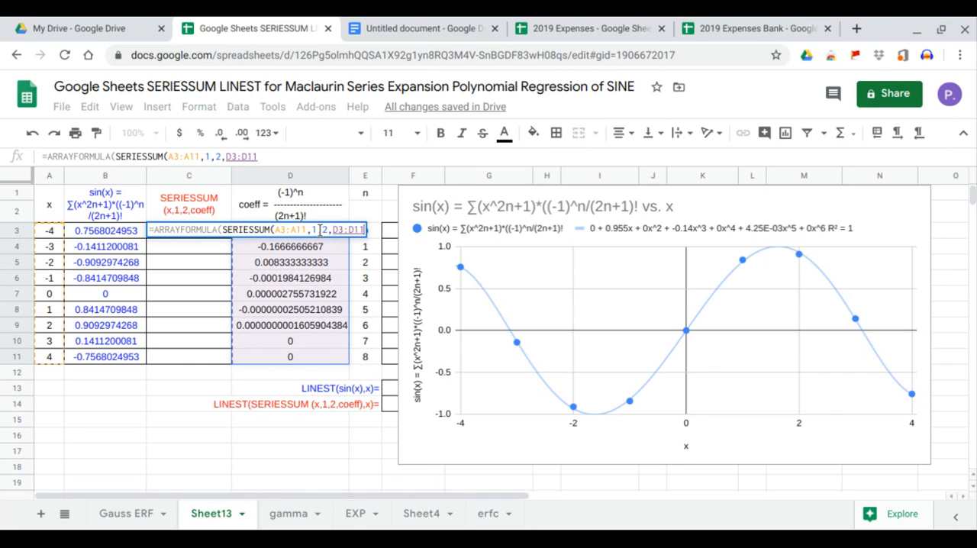
key("Return")
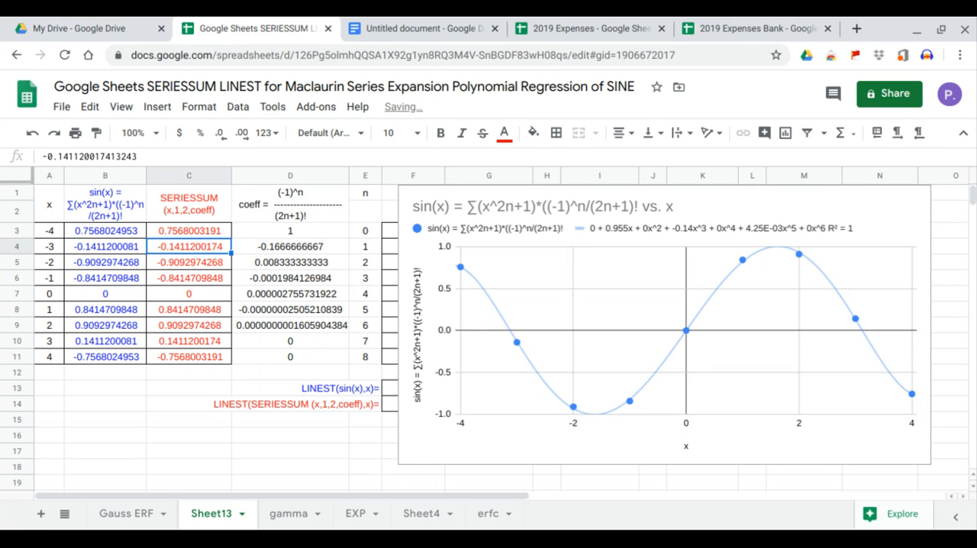
left_click(117, 235)
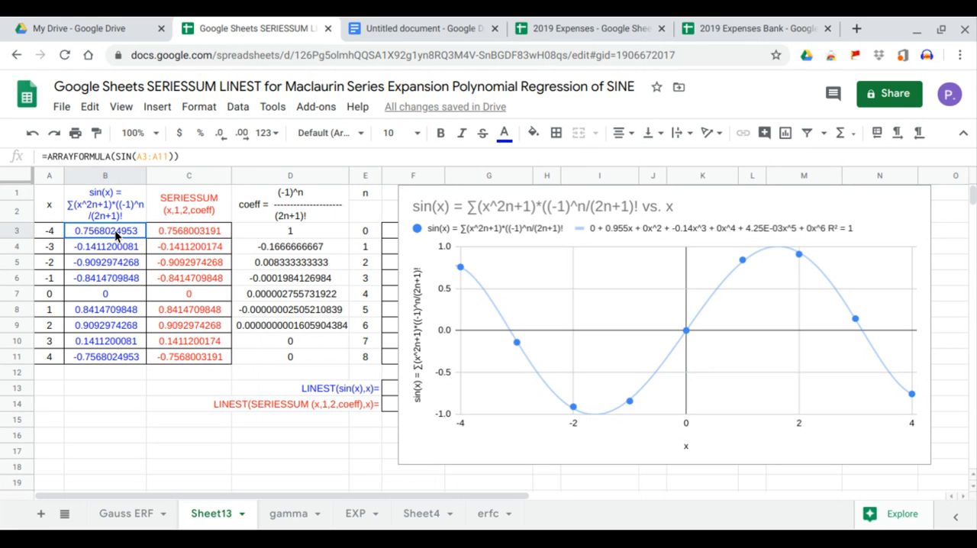
left_click_drag(117, 236, 171, 330)
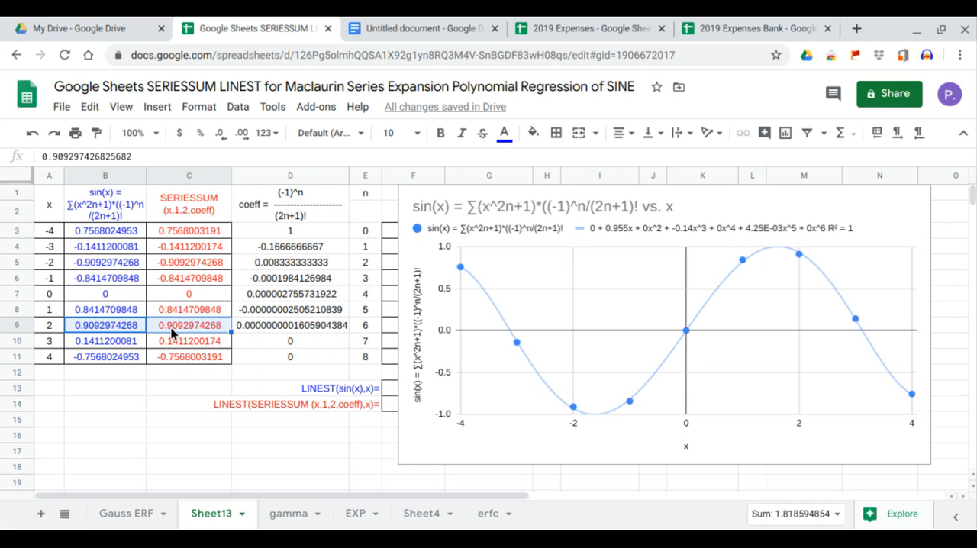
Open the chart for editing and add the SERIESSUM column, range C1:C11, as a second series.
left_click(894, 222)
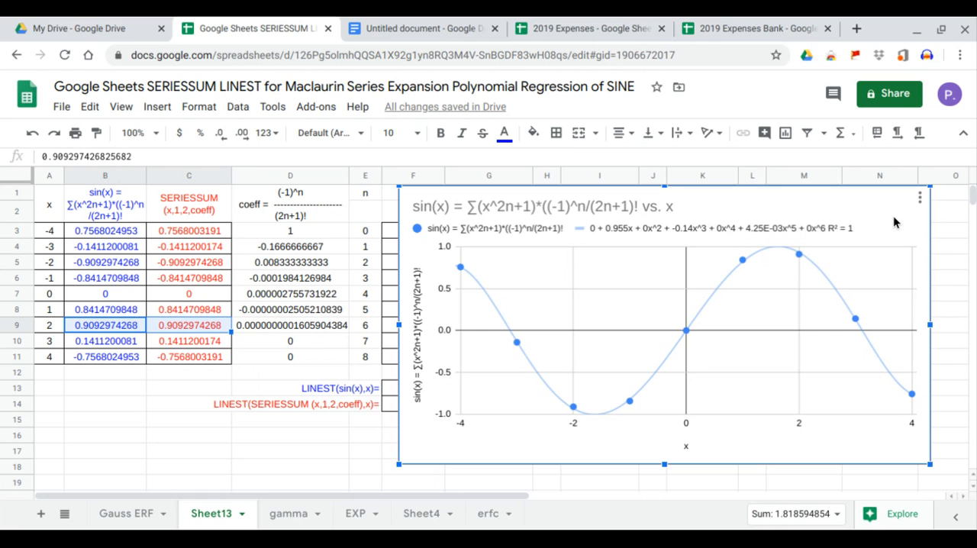
left_click(920, 197)
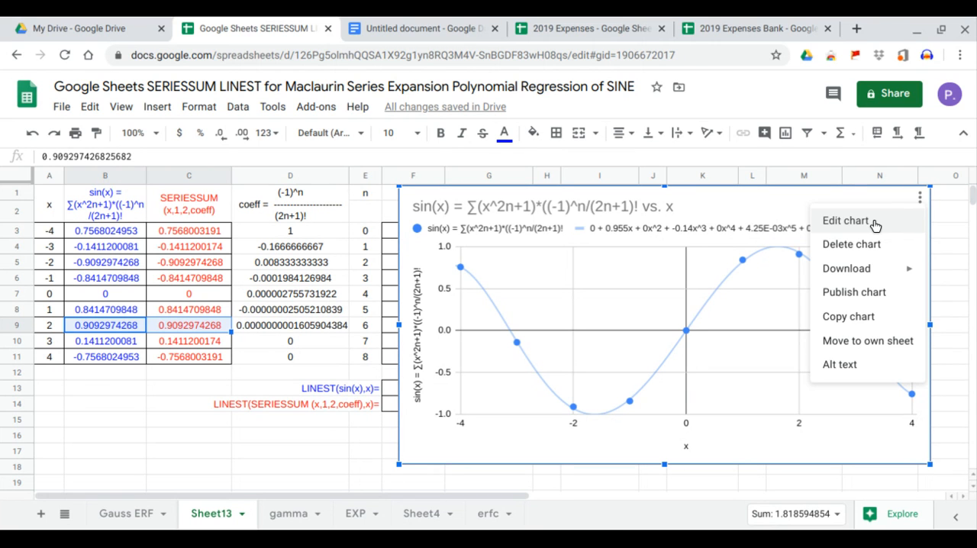
left_click(875, 223)
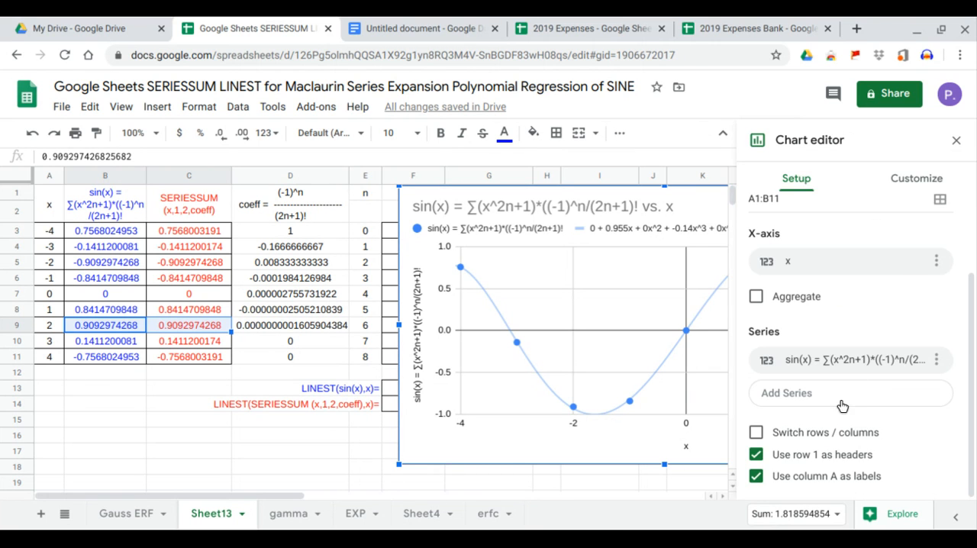
left_click(842, 400)
left_click(931, 424)
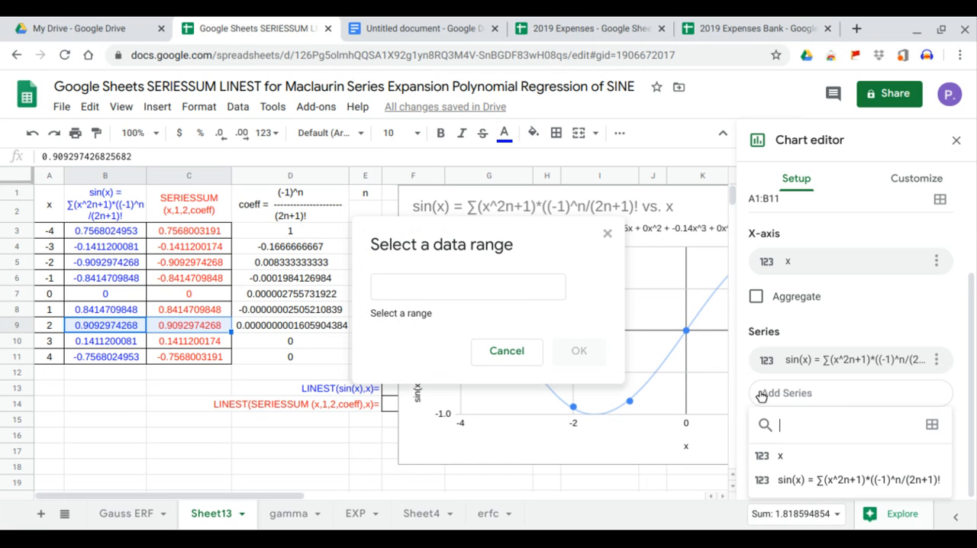
left_click_drag(199, 204, 191, 356)
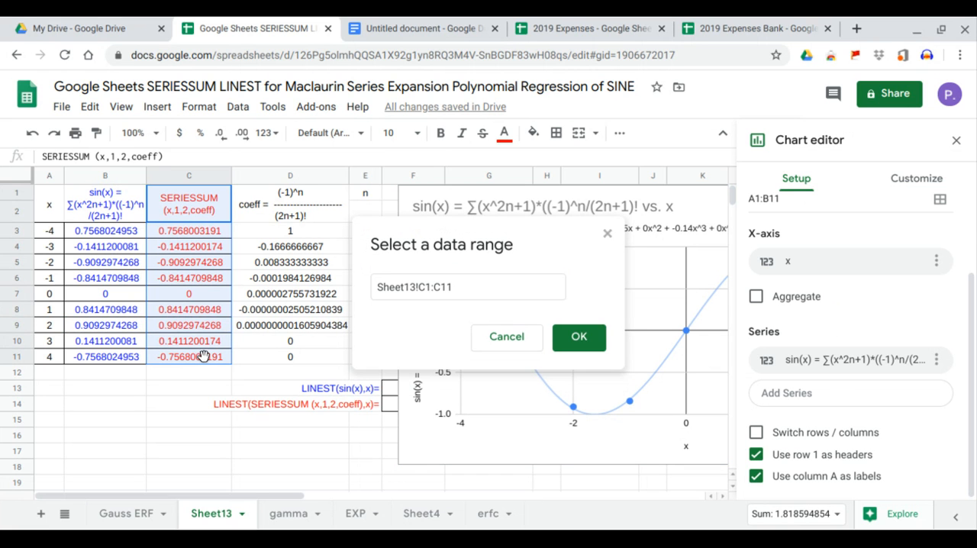
left_click(577, 340)
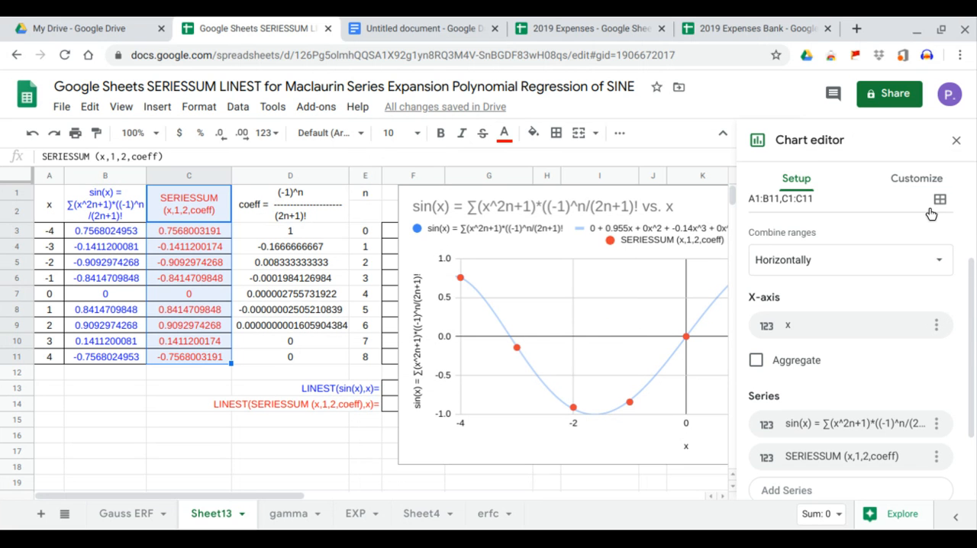
Turn on a trendline for all chart series, with type Polynomial and degree 6.
left_click(916, 179)
left_click(804, 295)
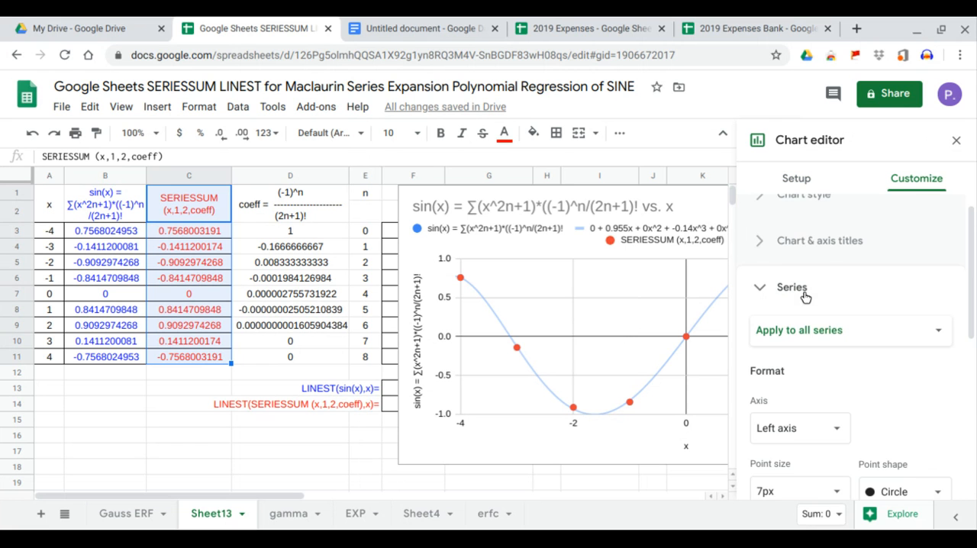
scroll(821, 383, "down", 3)
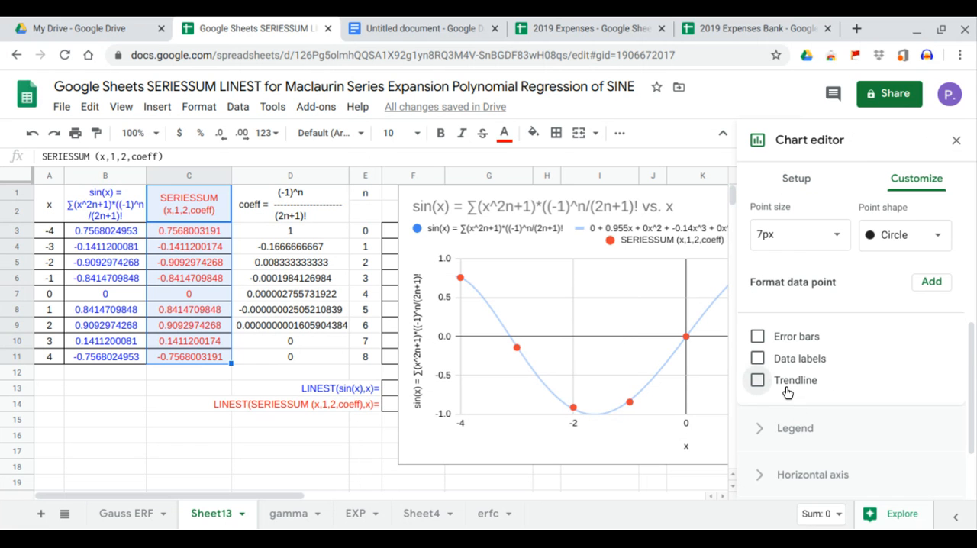
left_click(788, 389)
scroll(811, 437, "down", 1)
left_click(837, 340)
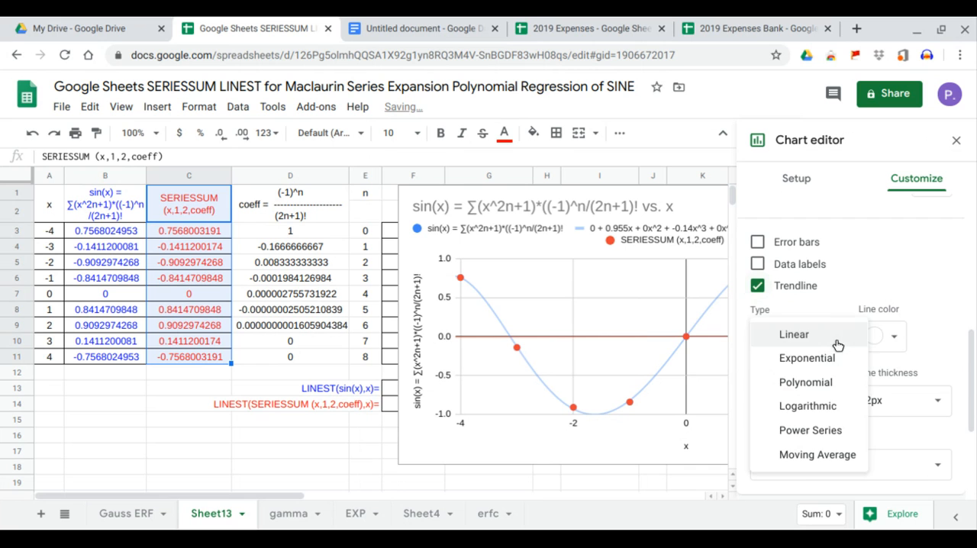
left_click(820, 382)
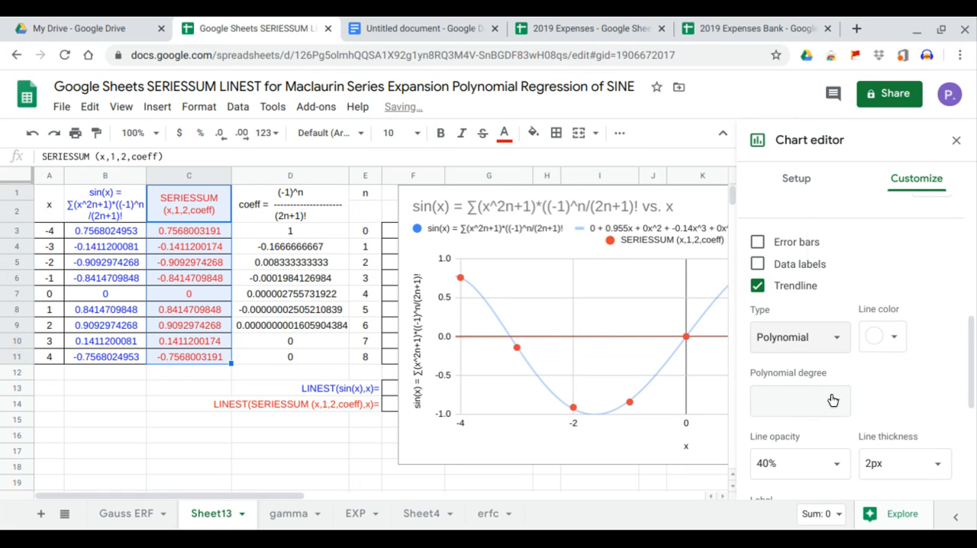
left_click(832, 400)
left_click(788, 324)
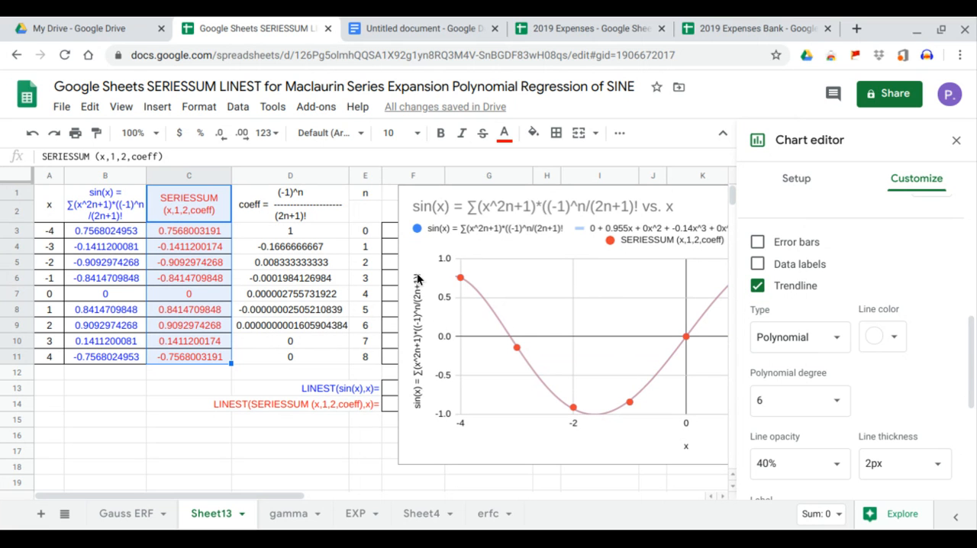
Label the trendlines with their equation, show R², and close the chart editor.
scroll(818, 420, "down", 2)
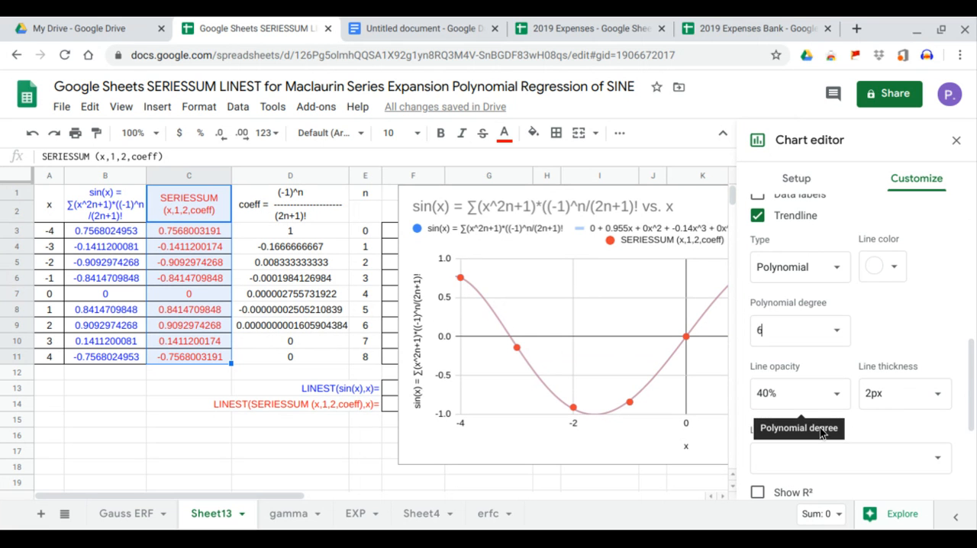
left_click(923, 458)
left_click(813, 503)
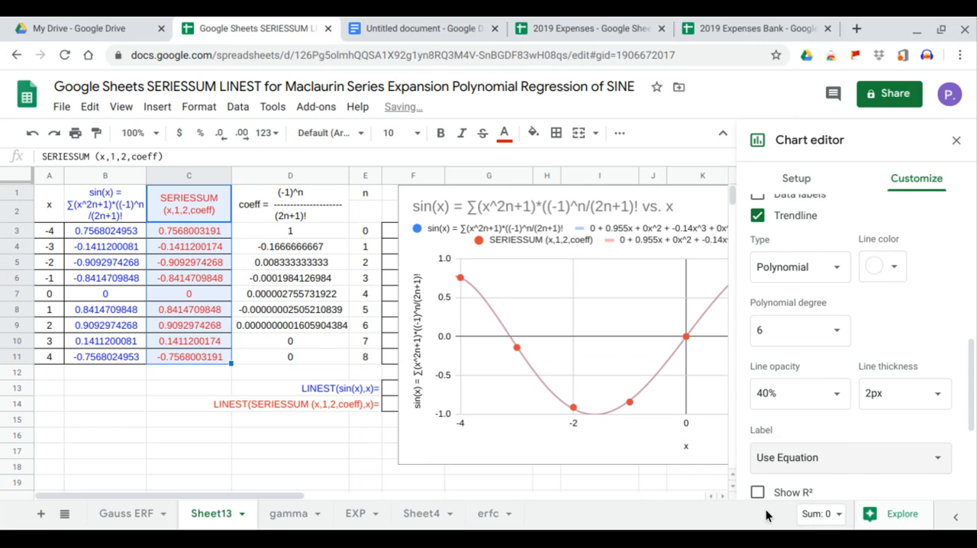
left_click(759, 493)
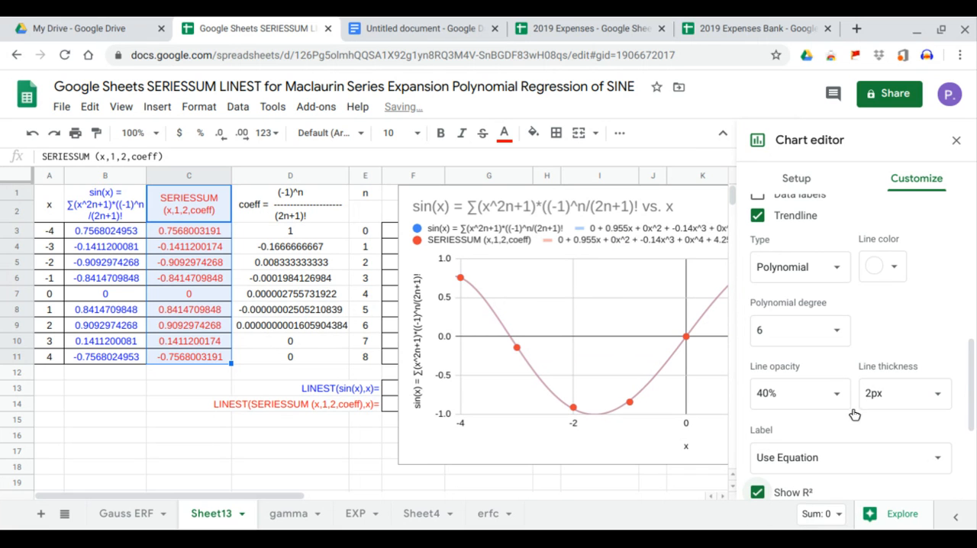
left_click(955, 139)
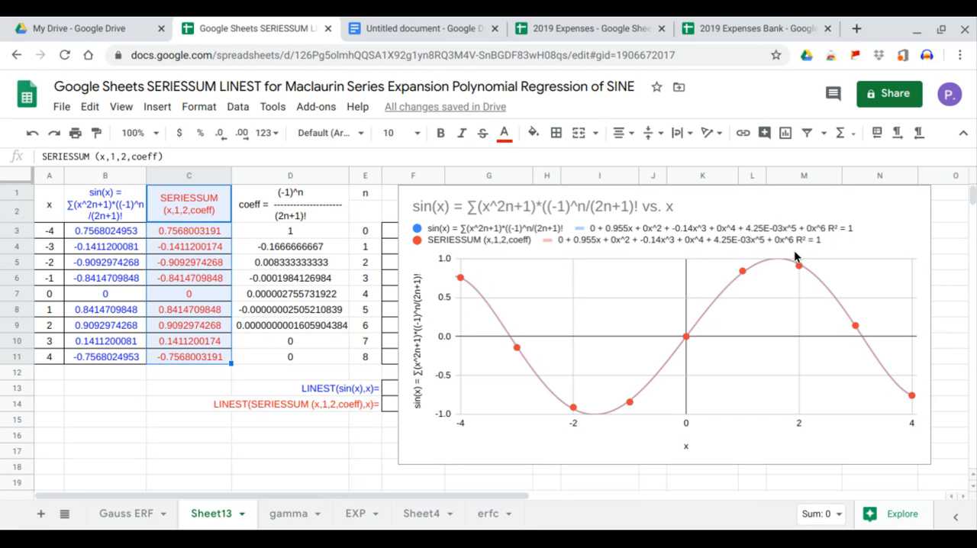
Move the chart below the LINEST rows so its top edge sits at row 15, uncovering the x^ table.
left_click(779, 207)
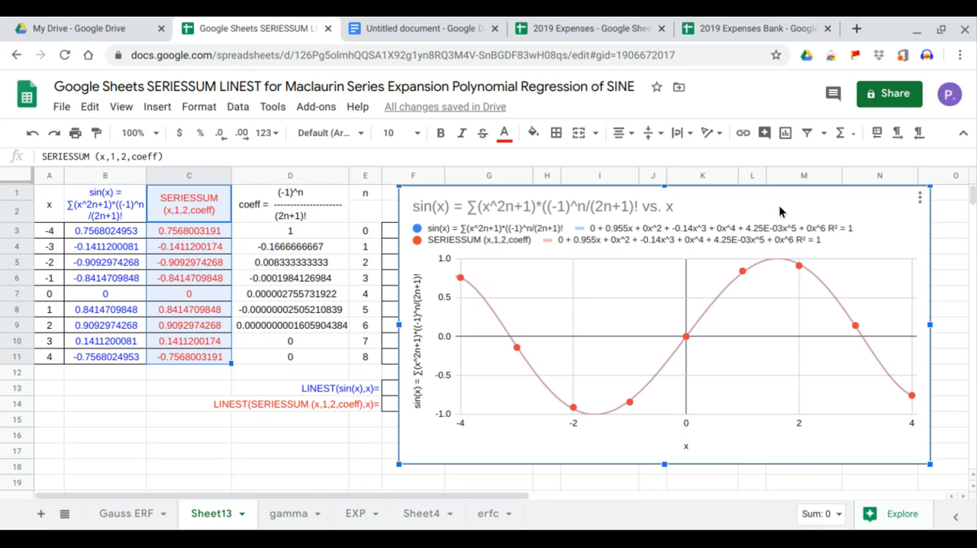
left_click_drag(778, 204, 717, 447)
scroll(724, 362, "down", 3)
scroll(723, 343, "up", 3)
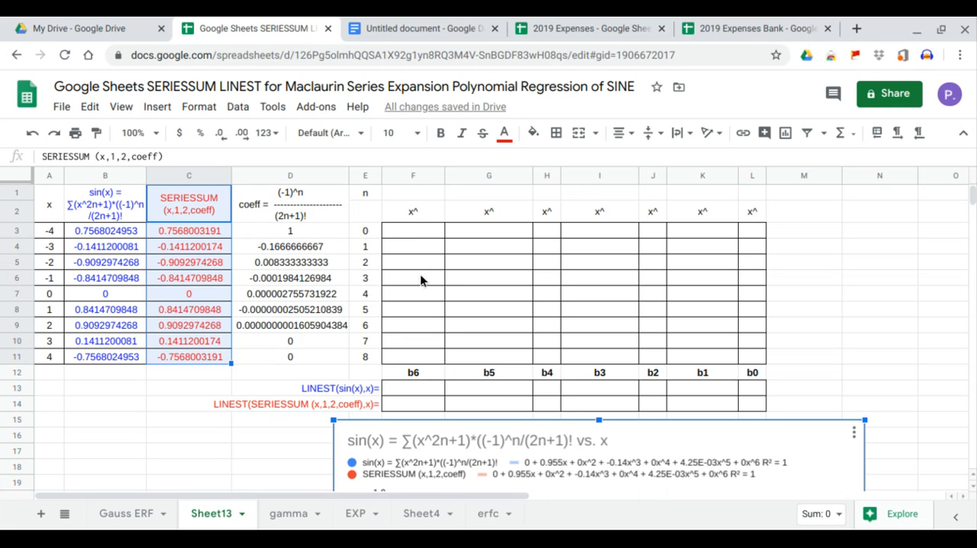
Fill the exponents 0 to 6 across row 1 by entering a TRANSPOSE formula for E3:E9 in cell F1.
left_click(425, 233)
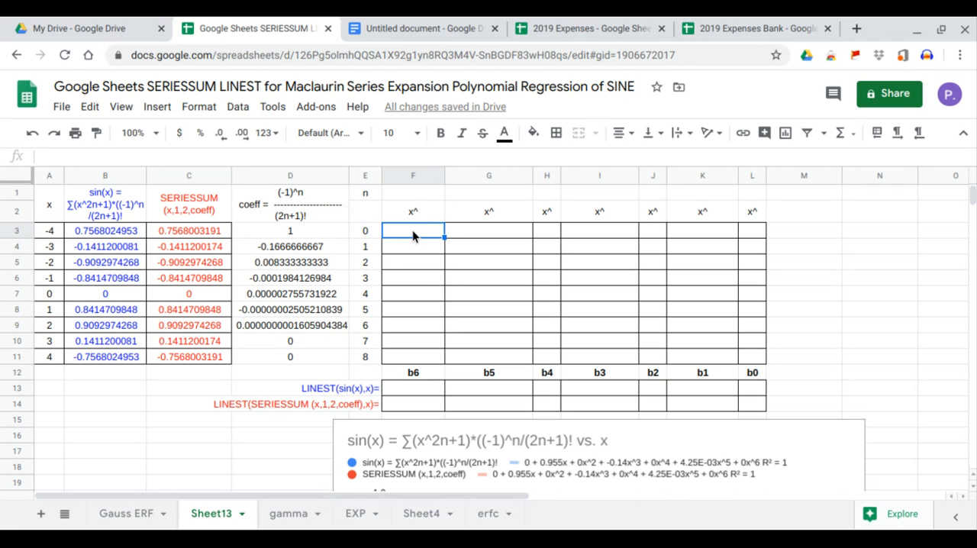
left_click(412, 200)
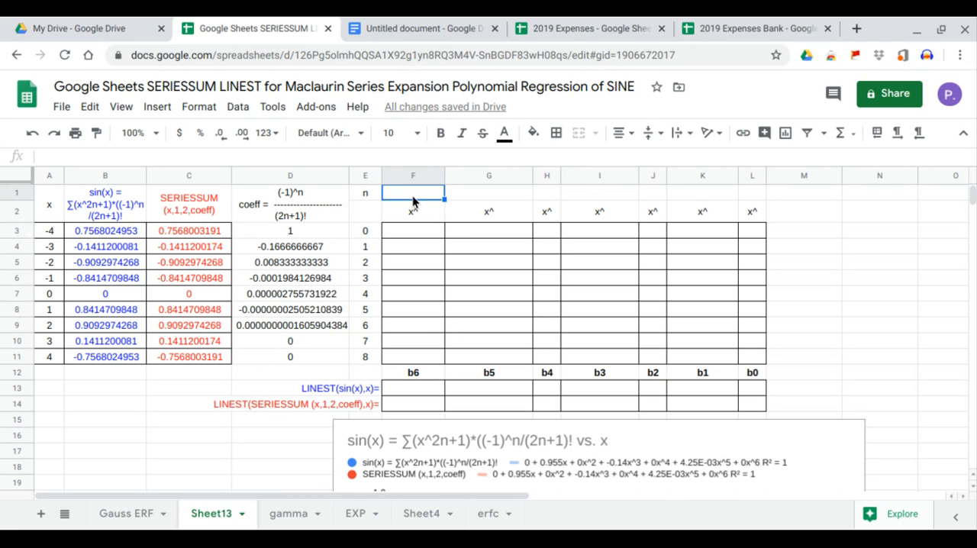
type("=")
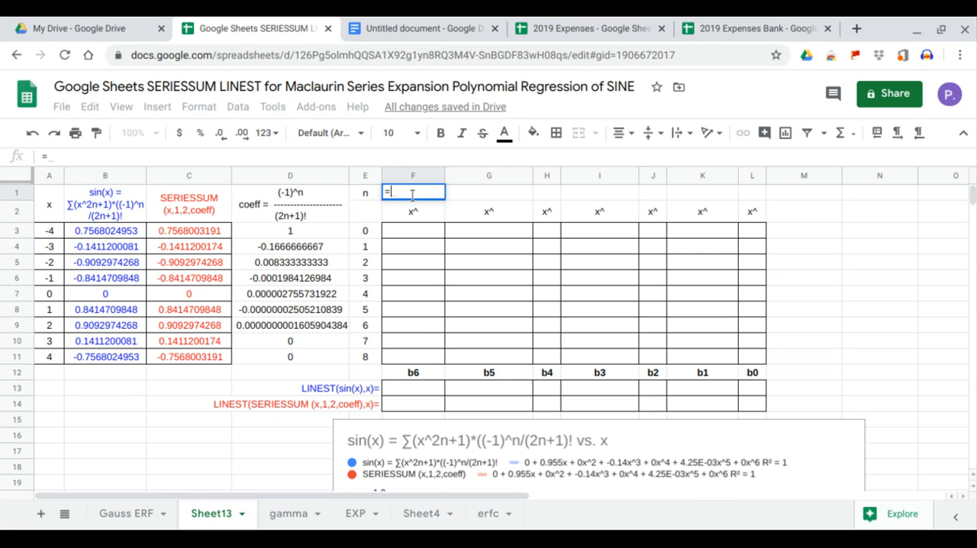
type("tra")
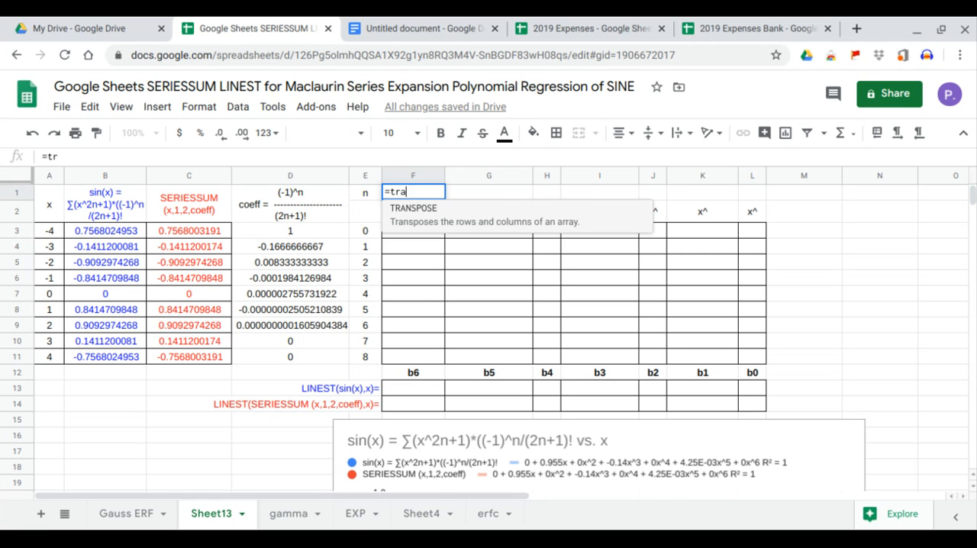
key("Tab")
left_click_drag(365, 232, 372, 326)
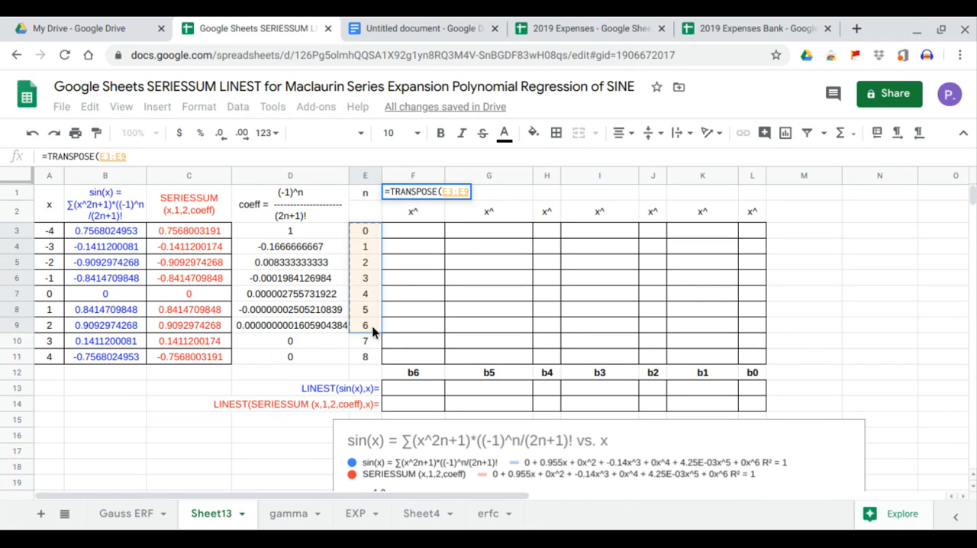
key("Return")
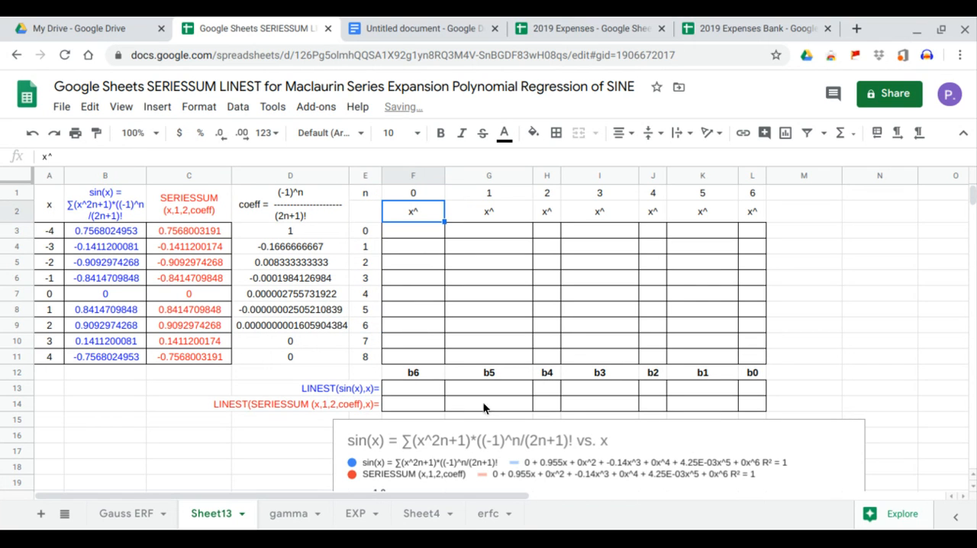
Enter =ARRAYFORMULA(A3:A11^F1) in F3 to raise the x values to the first exponent.
left_click(423, 233)
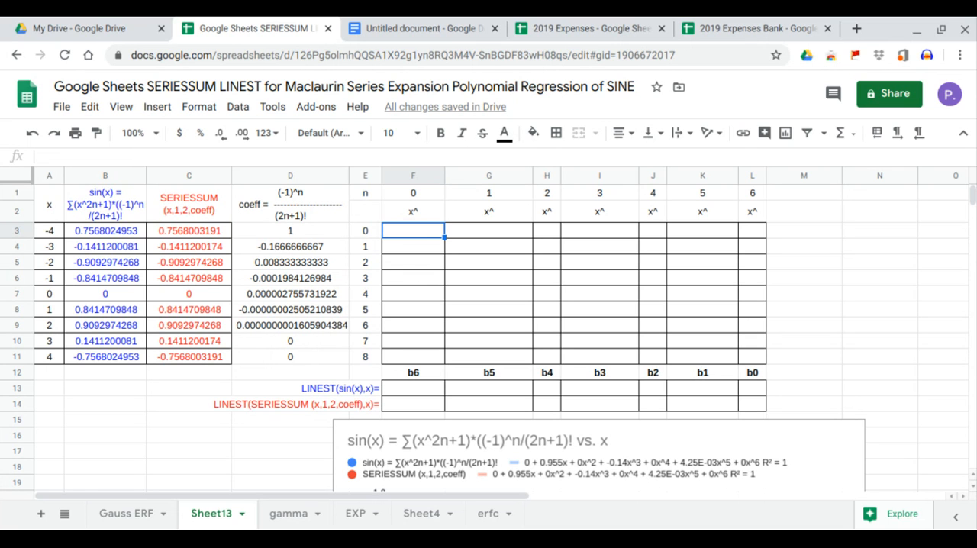
type("=ar")
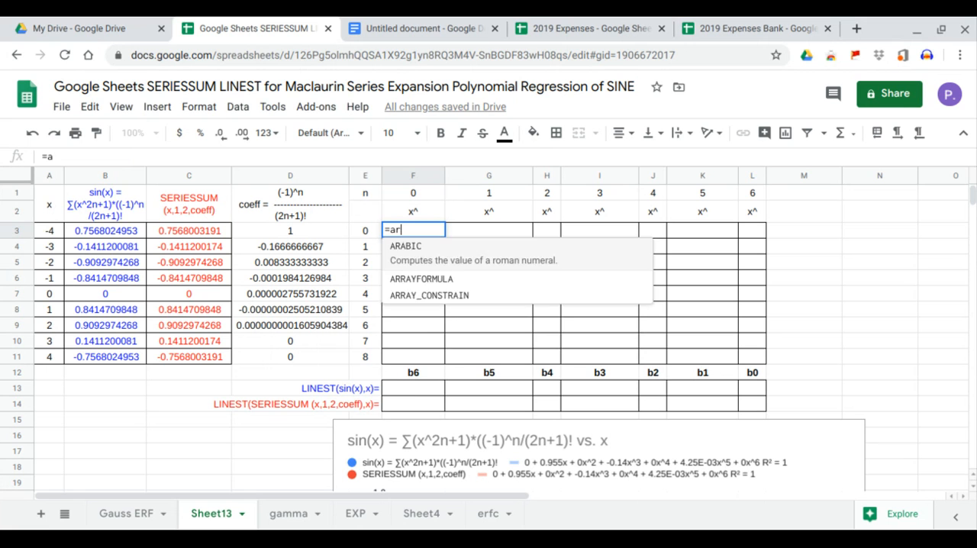
key("Tab")
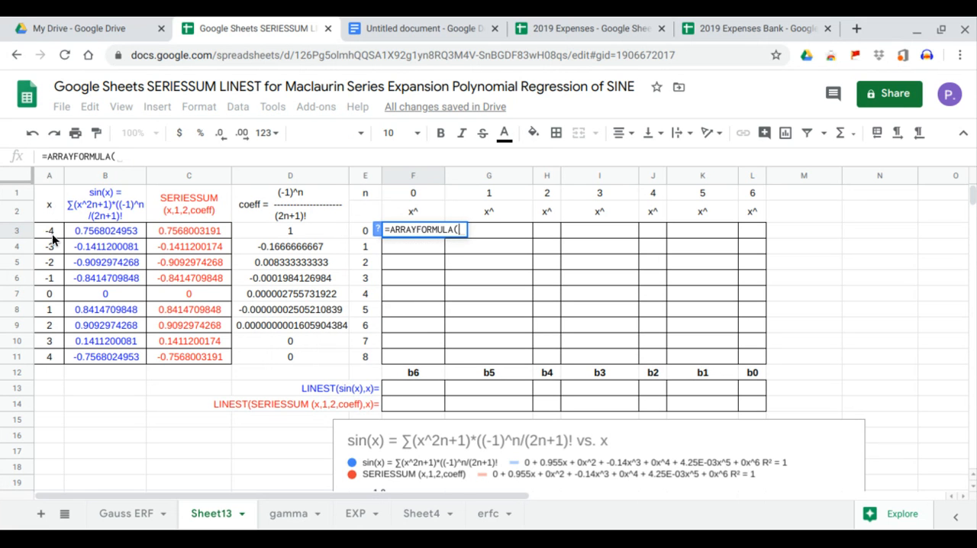
left_click_drag(50, 234, 41, 360)
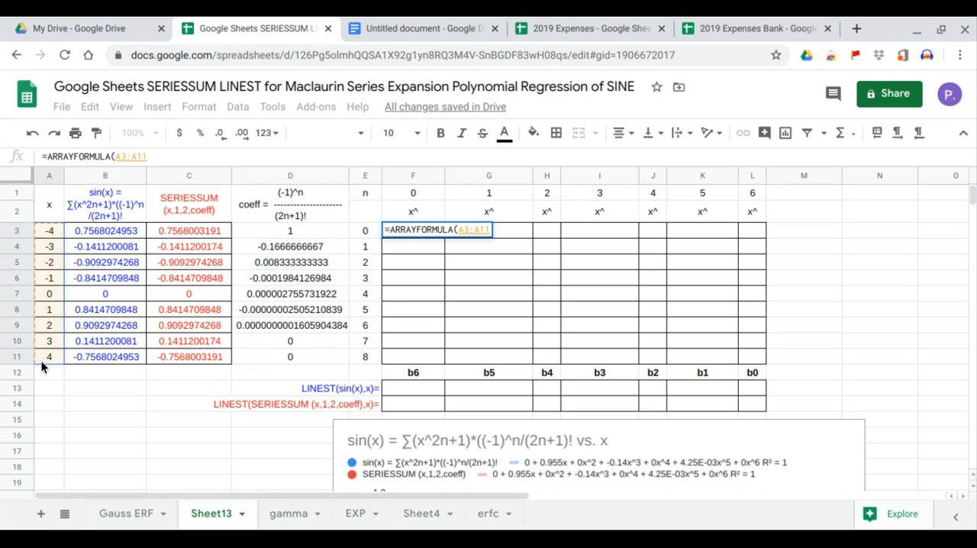
type("^")
left_click(422, 194)
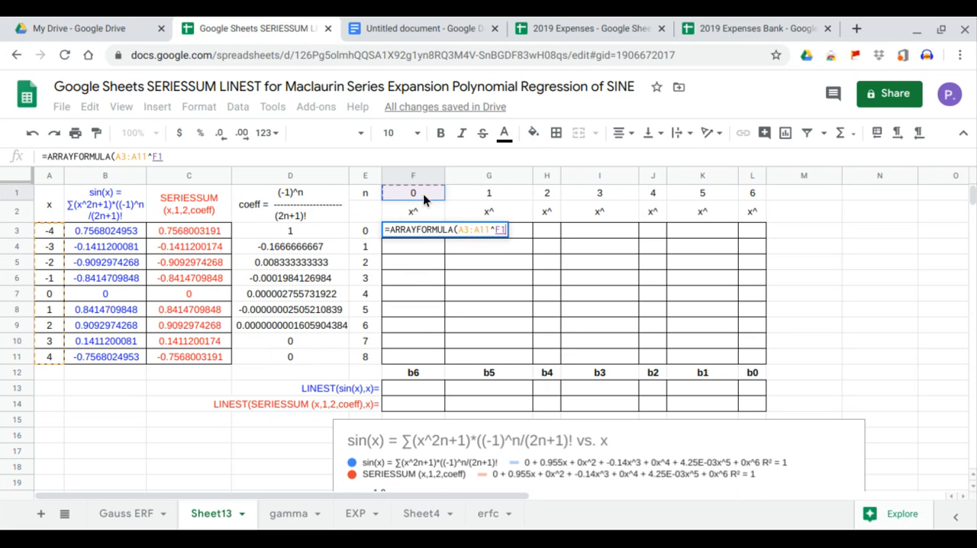
key("Return")
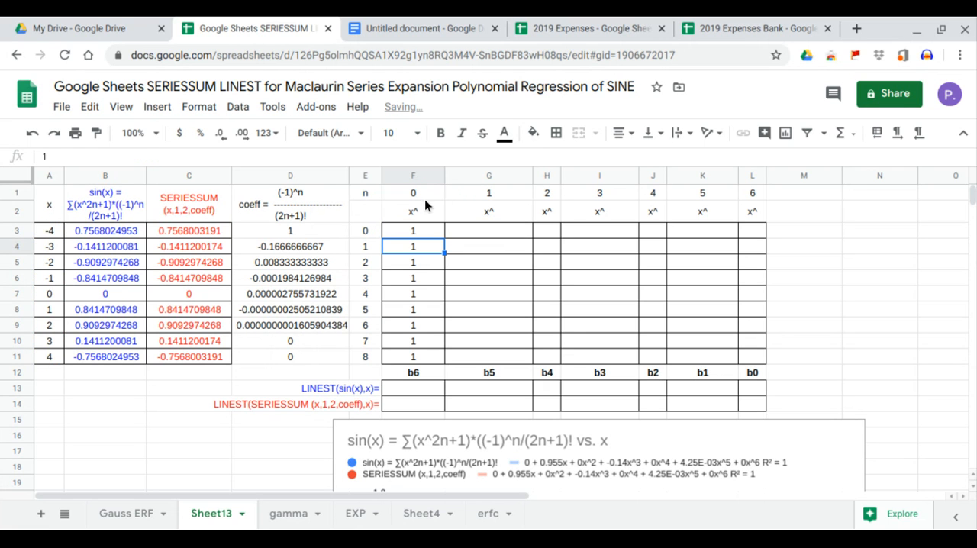
Lock column A in the F3 formula so it reads =ARRAYFORMULA($A3:$A11^F1).
left_click(426, 228)
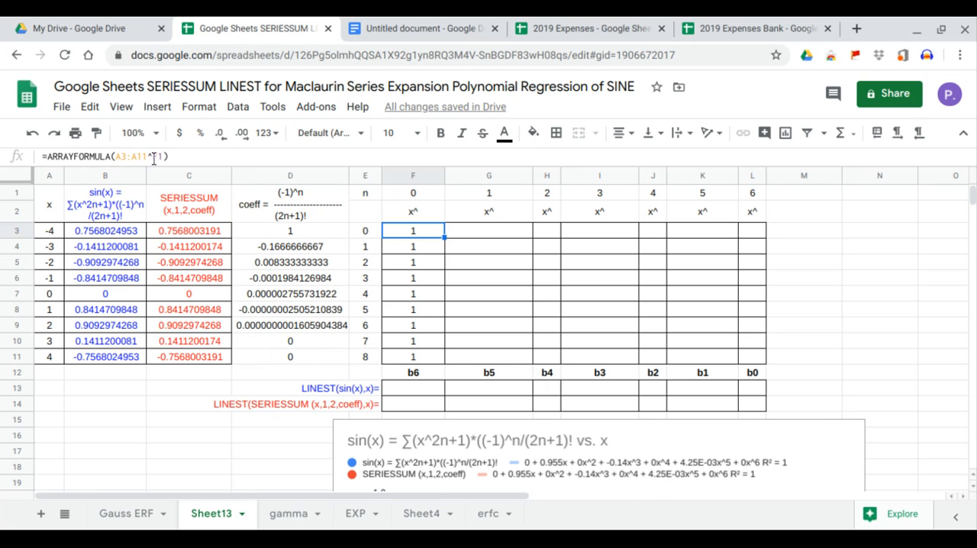
left_click(118, 156)
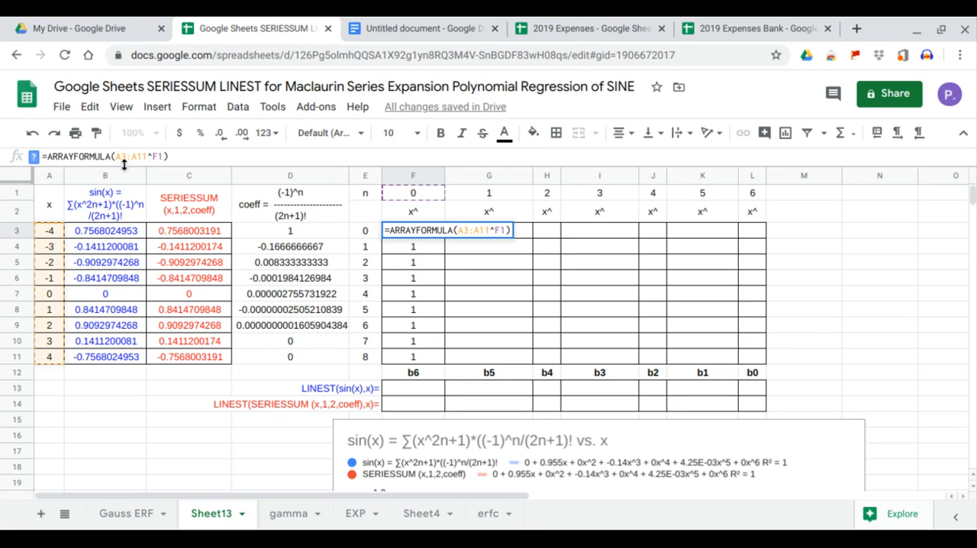
type("$")
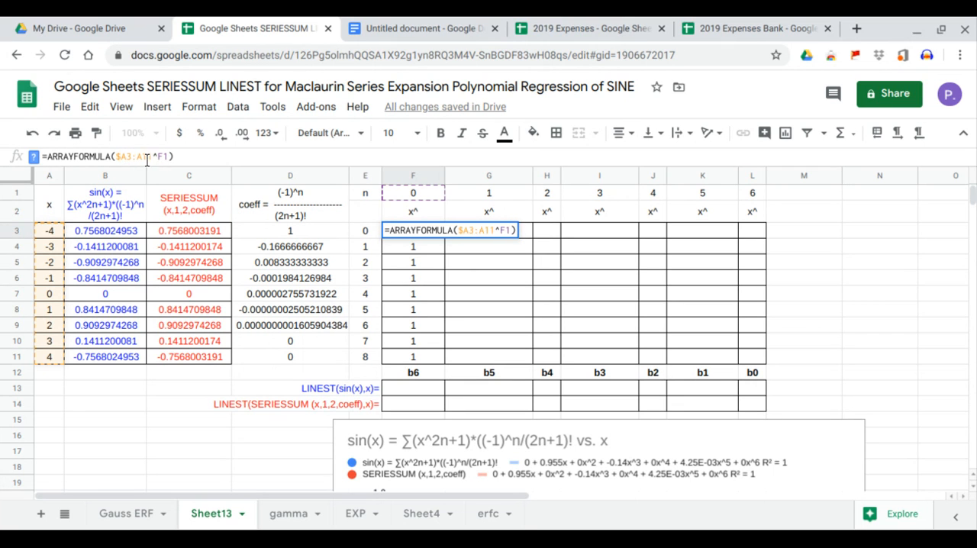
left_click(136, 156)
type("$")
key("Return")
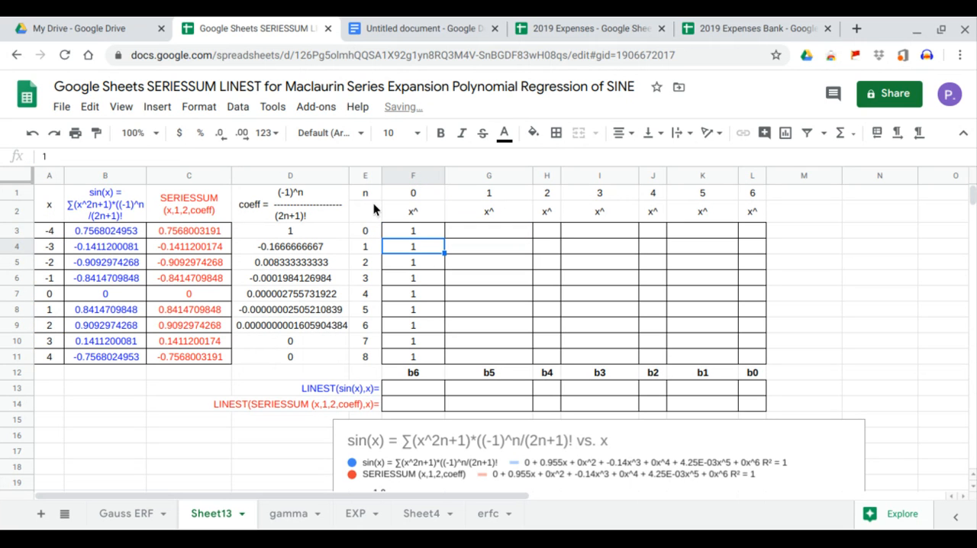
Copy the F3 power formula across row 3 through L3 to fill the whole x^ table.
left_click(401, 226)
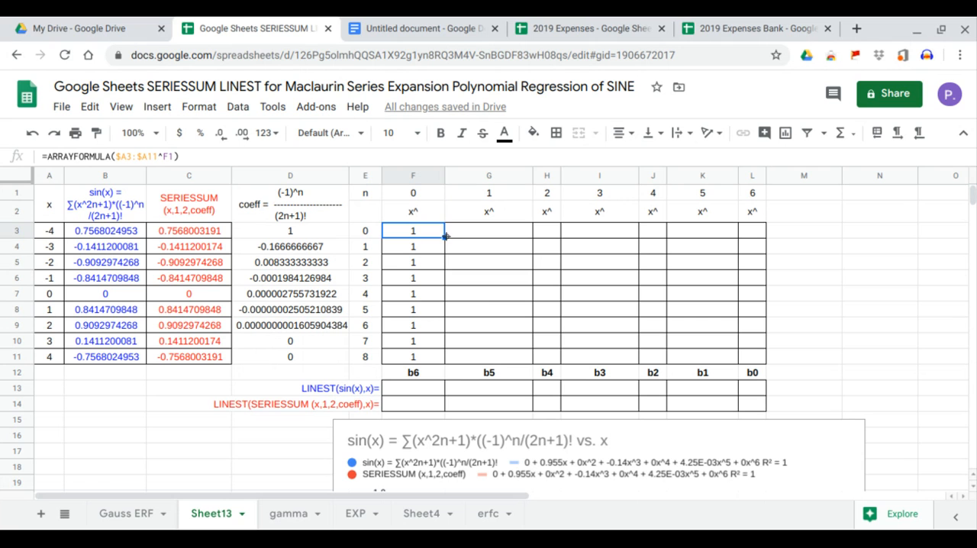
left_click_drag(445, 237, 497, 233)
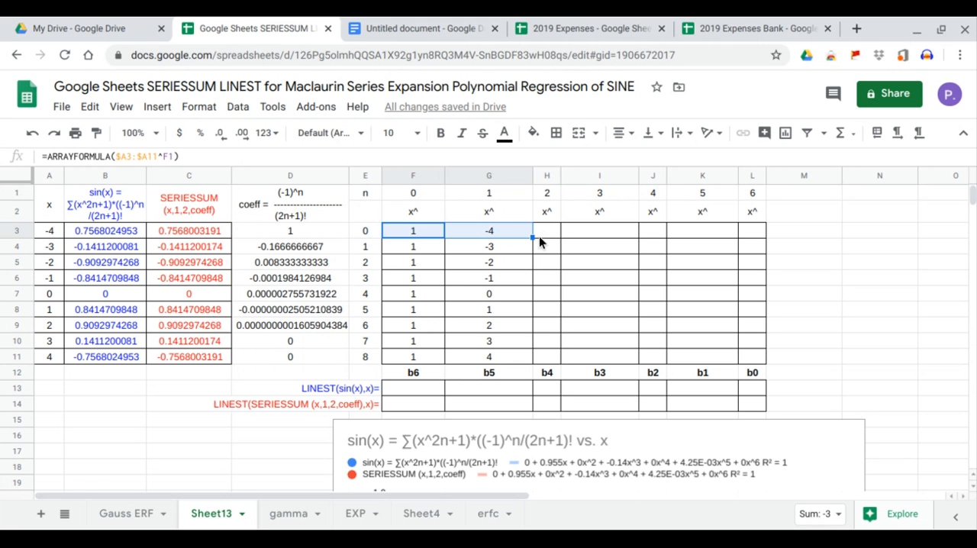
left_click_drag(532, 238, 761, 237)
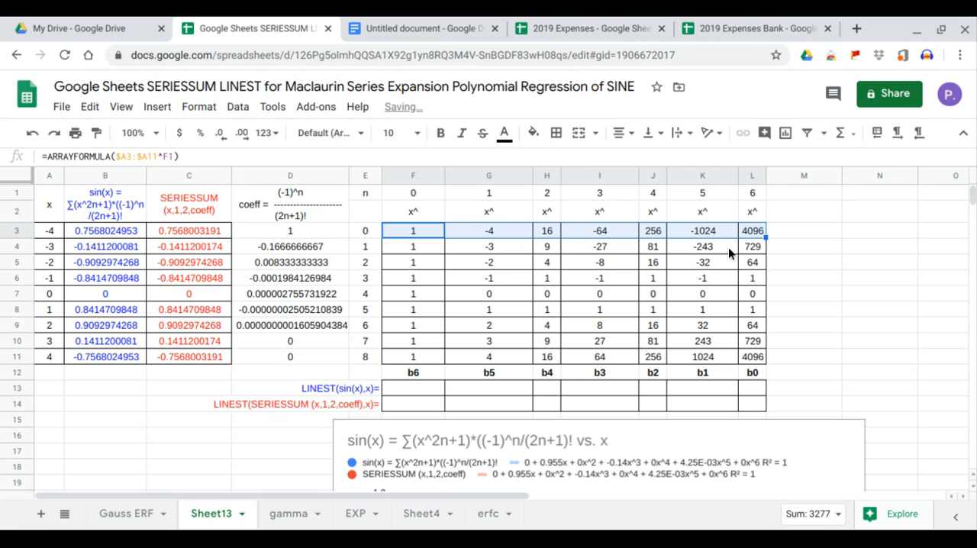
Enter =LINEST(B3:B11,G3:L11) in F13 to compute the sin(x) regression coefficients.
left_click(421, 386)
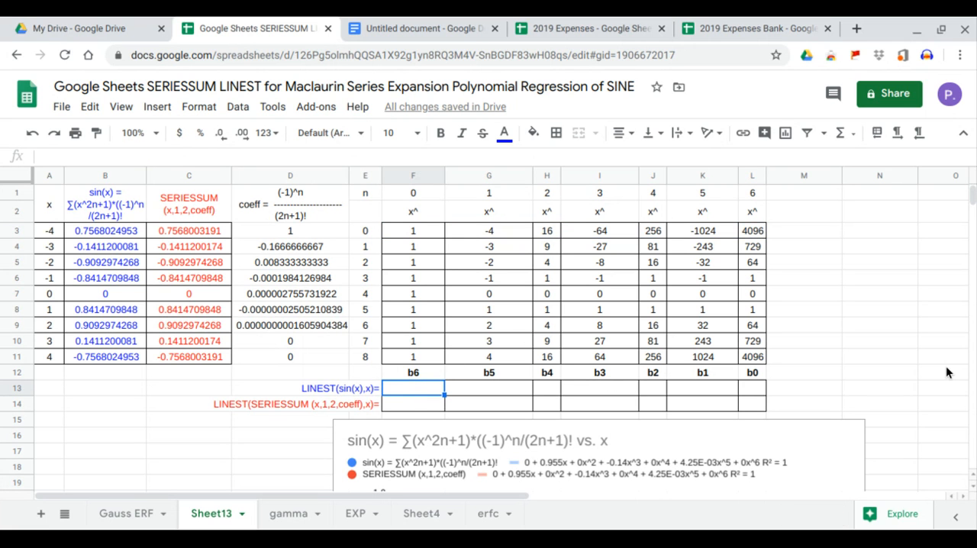
type("=LINEST(")
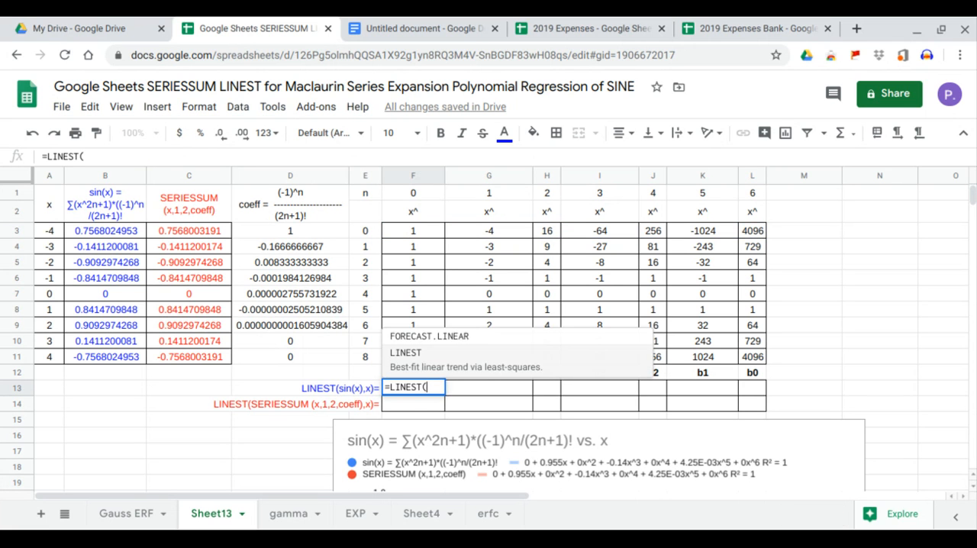
left_click_drag(110, 232, 118, 362)
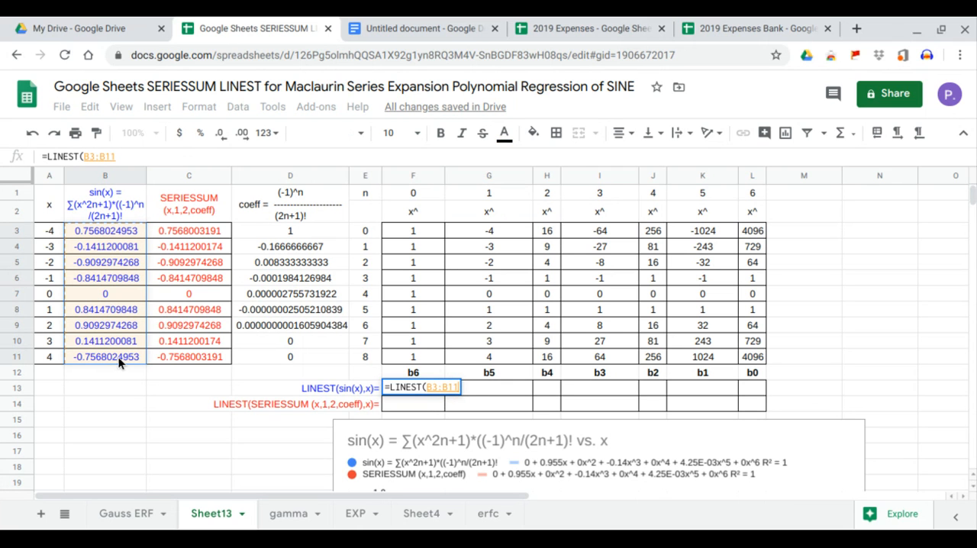
type(",")
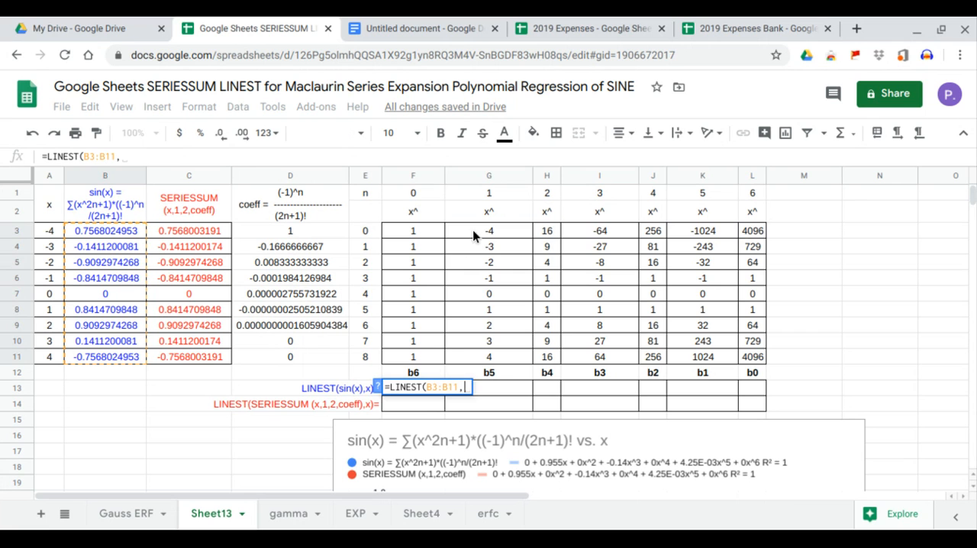
left_click_drag(473, 230, 740, 349)
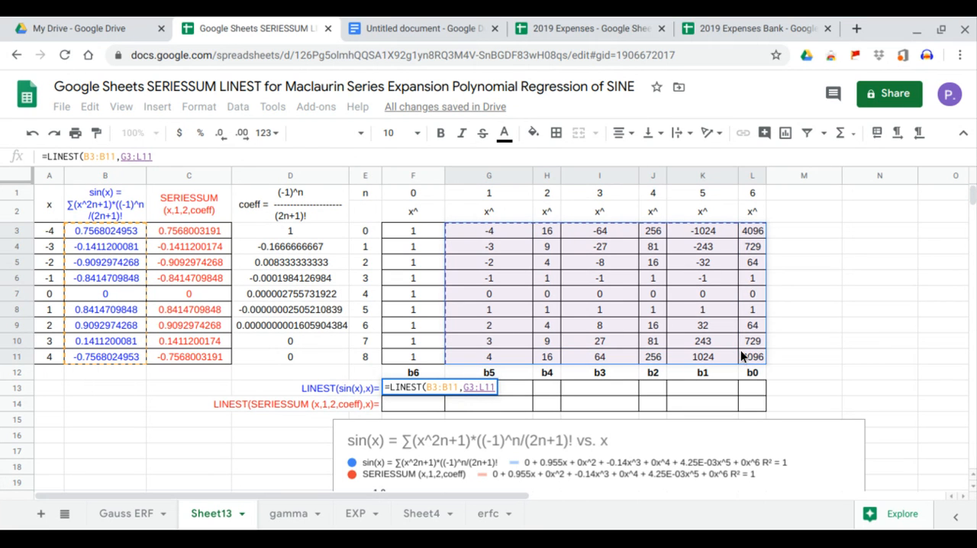
key("Return")
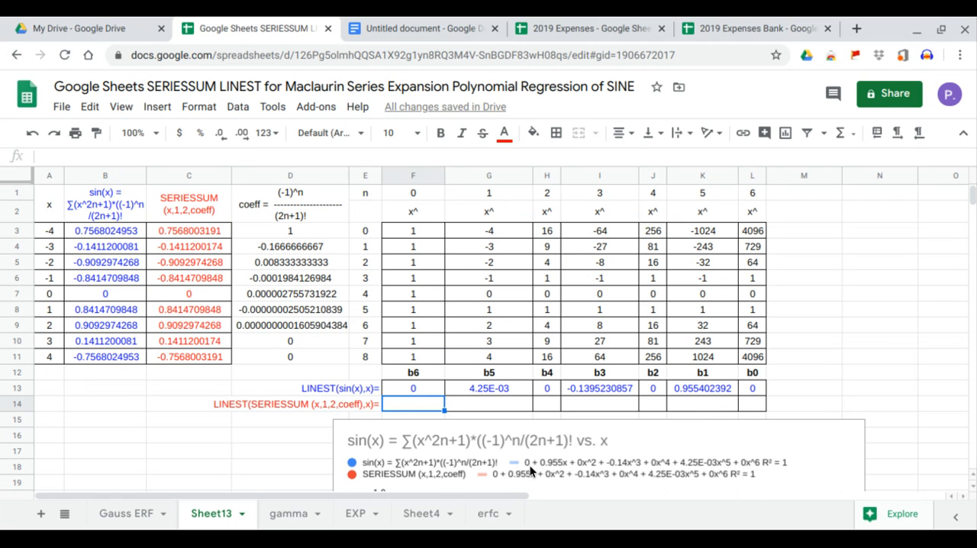
Compare the LINEST coefficients b1 through b6 in row 13 with the terms of the chart's sin(x) trendline equation.
left_click(703, 389)
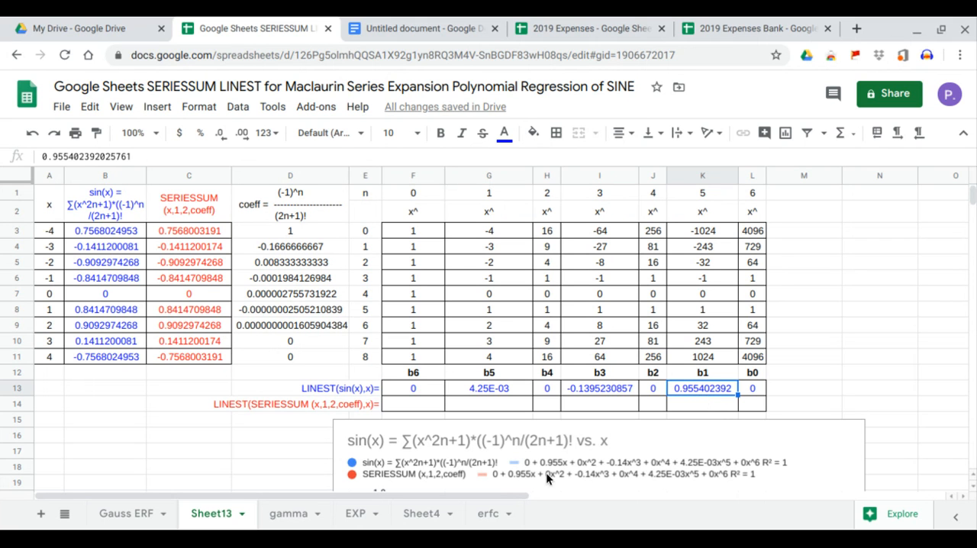
left_click(653, 388)
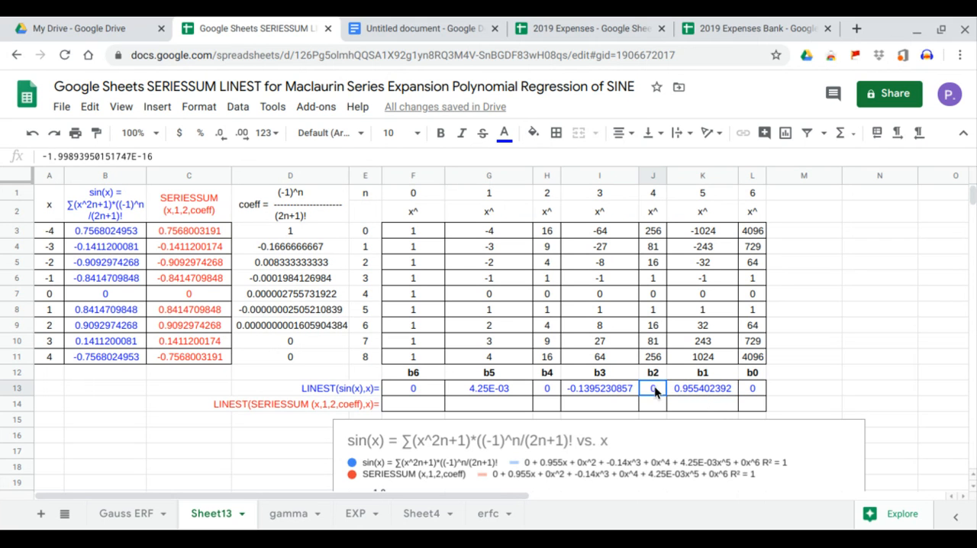
left_click(614, 388)
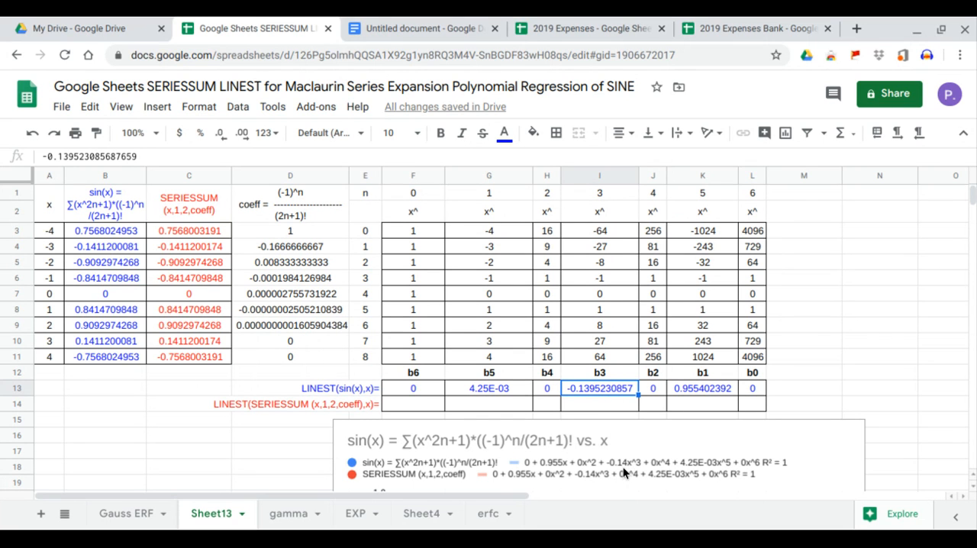
left_click(546, 390)
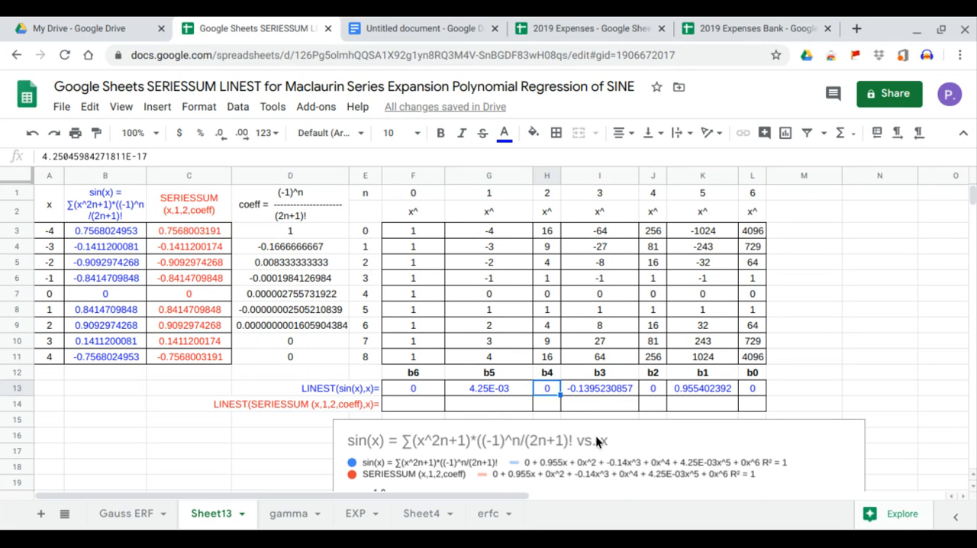
left_click(509, 391)
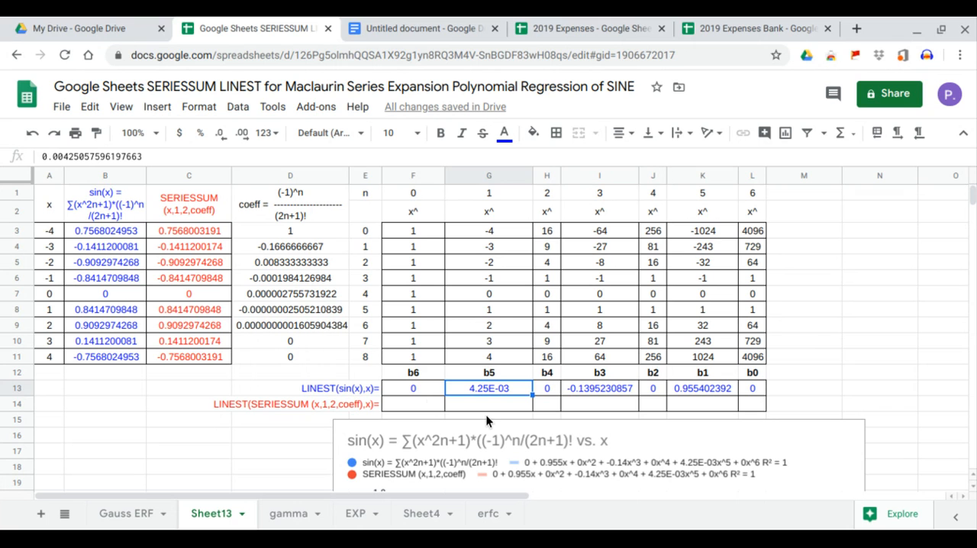
left_click(424, 391)
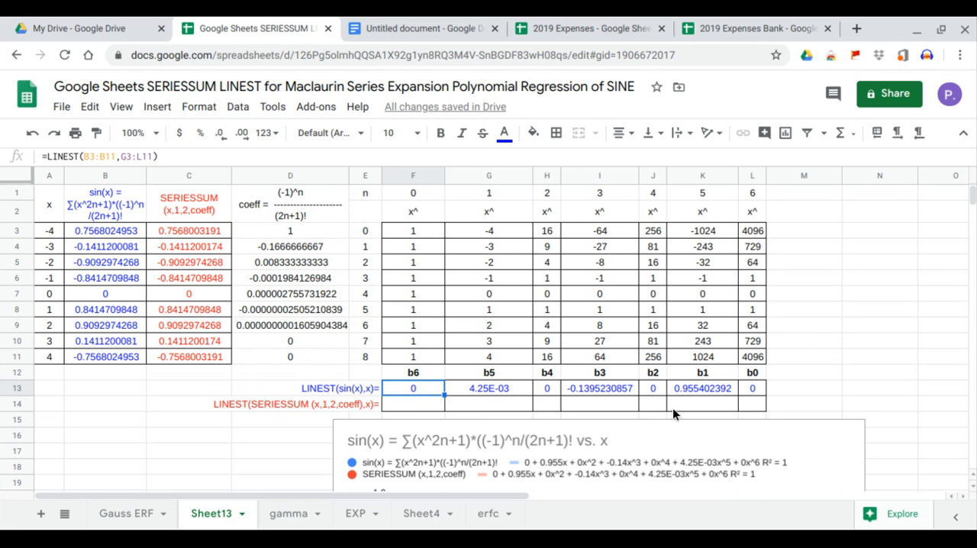
Enter =LINEST(C3:C11,G3:L11) in F14 to compute the SERIESSUM regression coefficients.
left_click(415, 409)
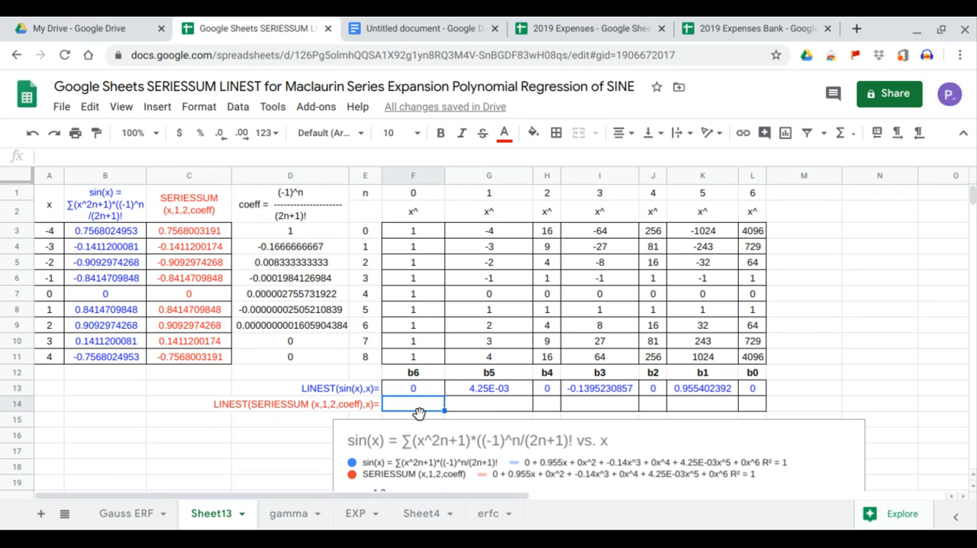
type("=")
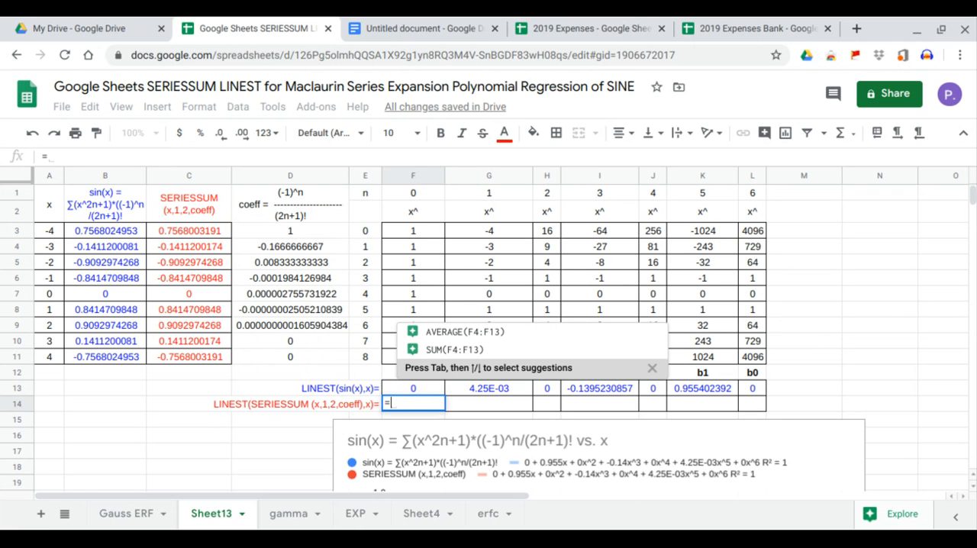
type("LINEST(")
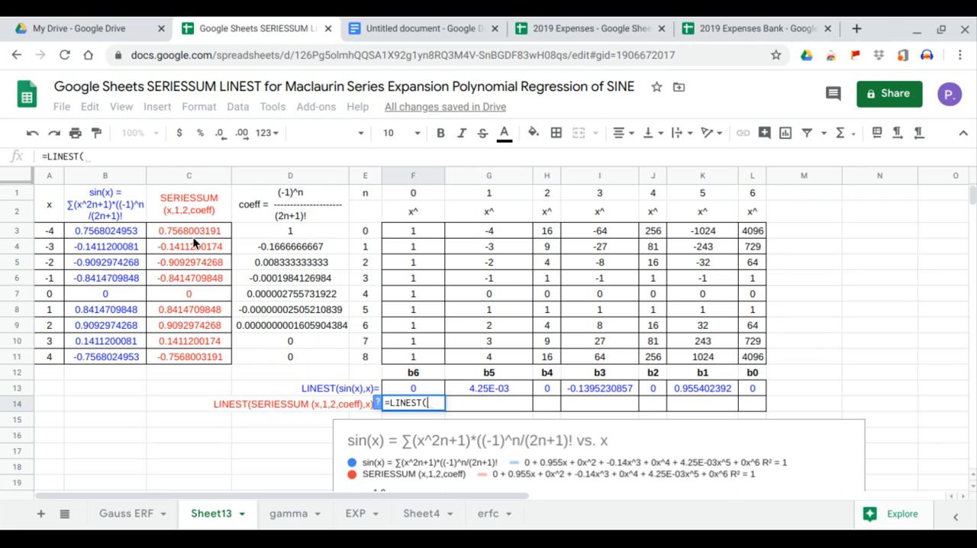
left_click_drag(197, 231, 199, 359)
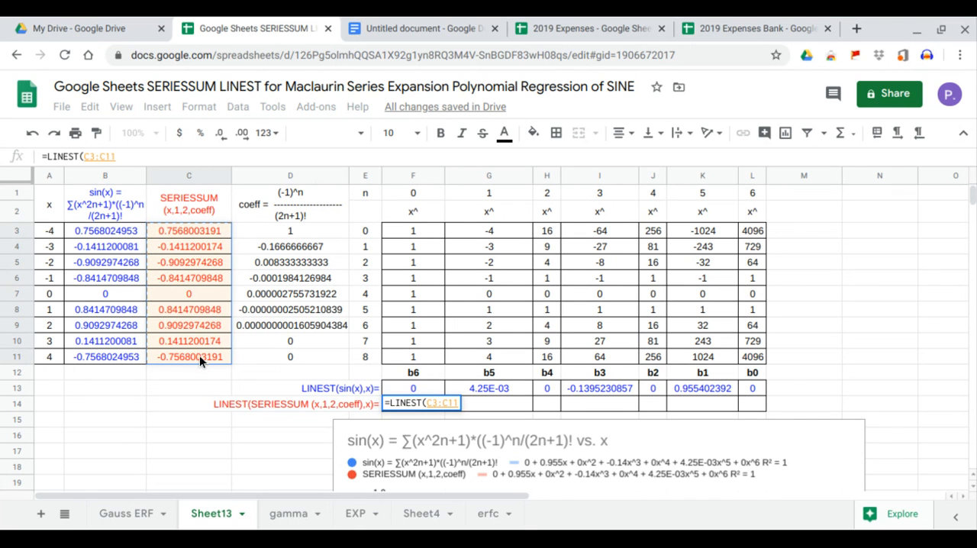
type(",")
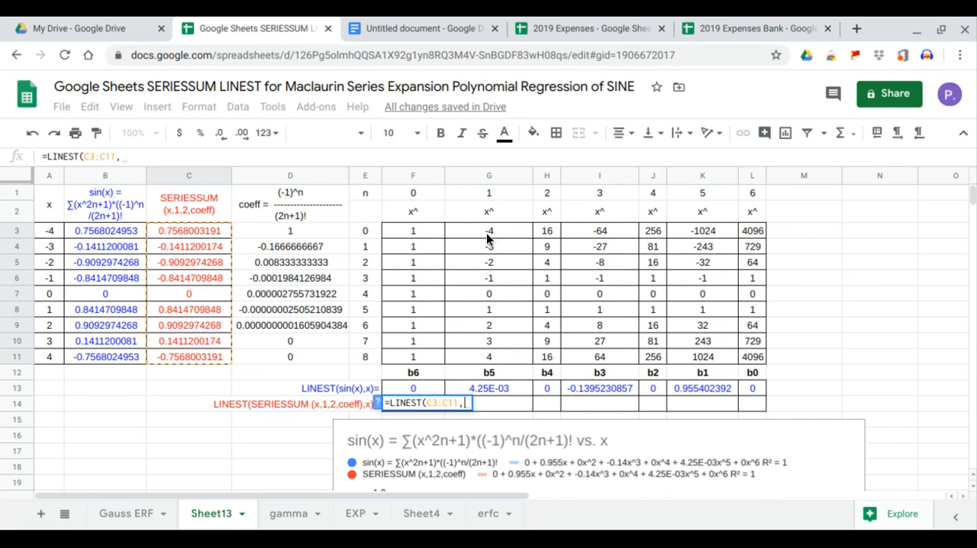
left_click_drag(491, 233, 744, 361)
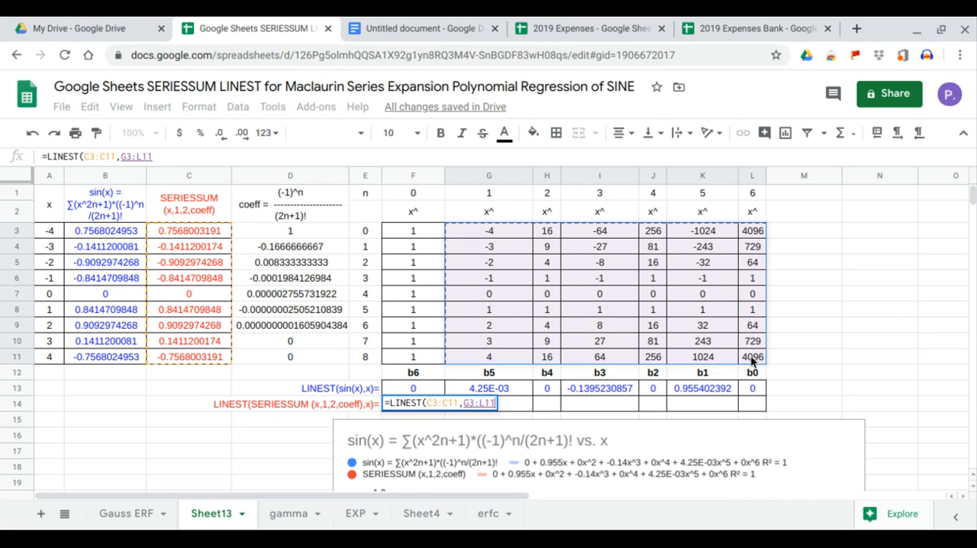
key("Return")
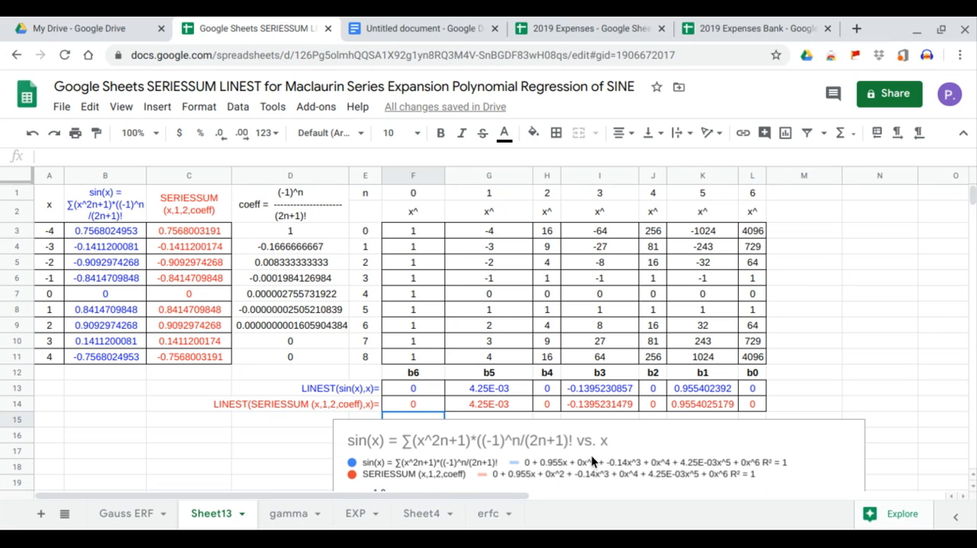
Compare the SERIESSUM coefficients b1, b3, b4, b5 and b6 in row 14 with the terms of the chart's SERIESSUM trendline equation.
left_click(708, 404)
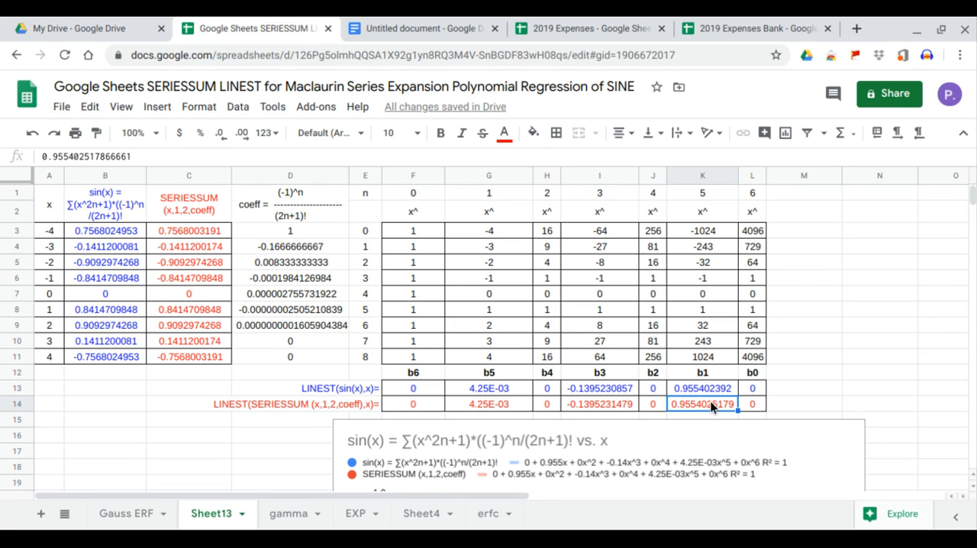
left_click(619, 404)
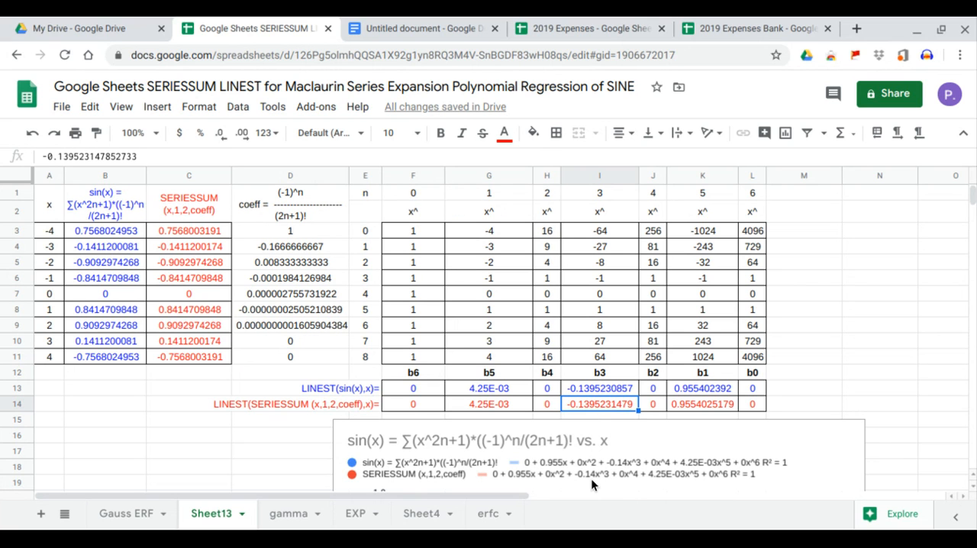
left_click(538, 401)
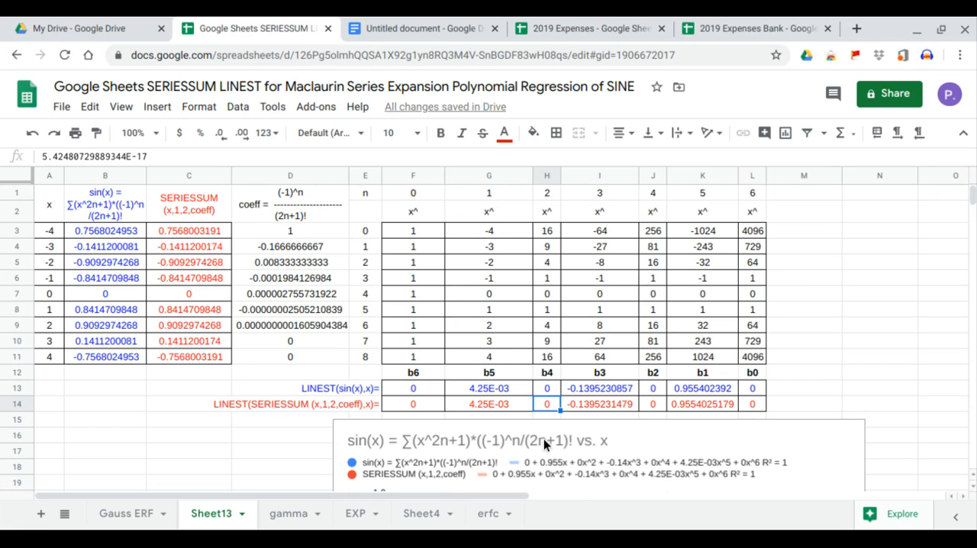
left_click(512, 410)
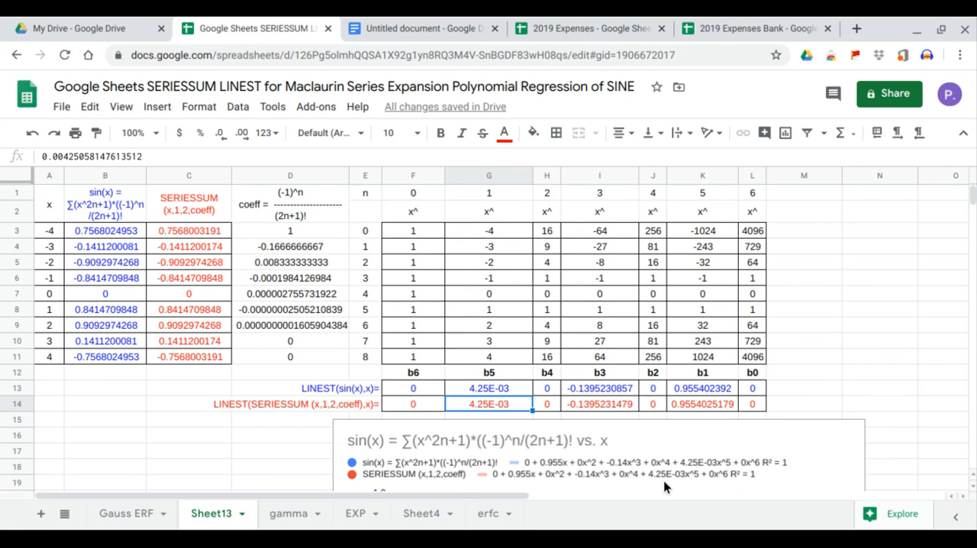
left_click(421, 407)
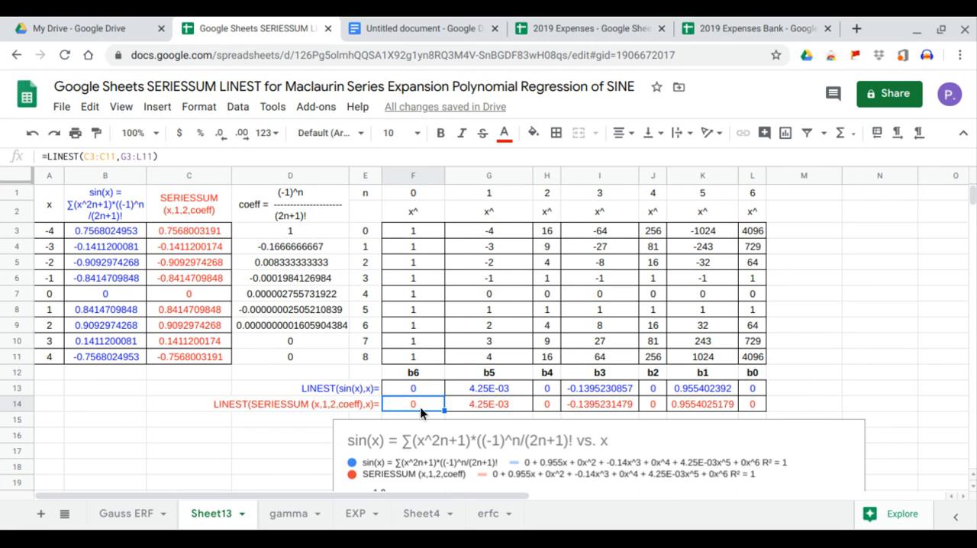